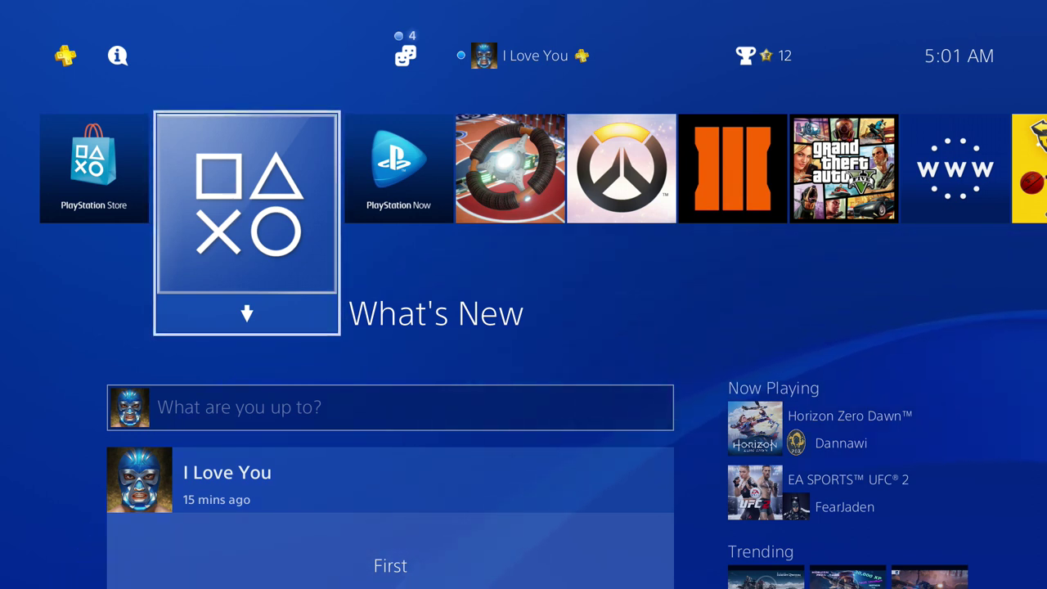
Step: Open the Devices settings from the home screen
key(Up)
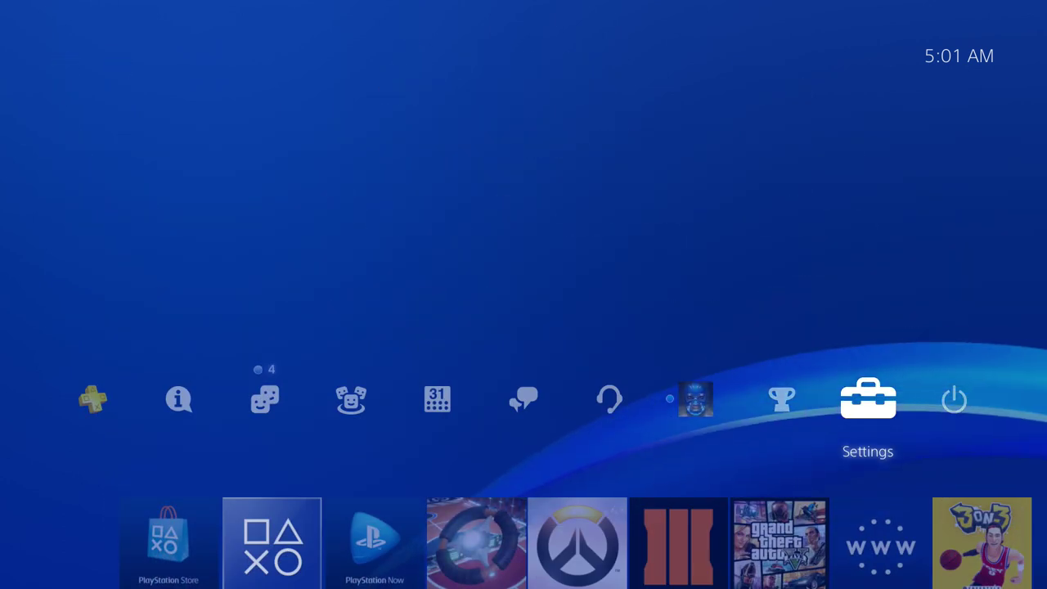
key(Return)
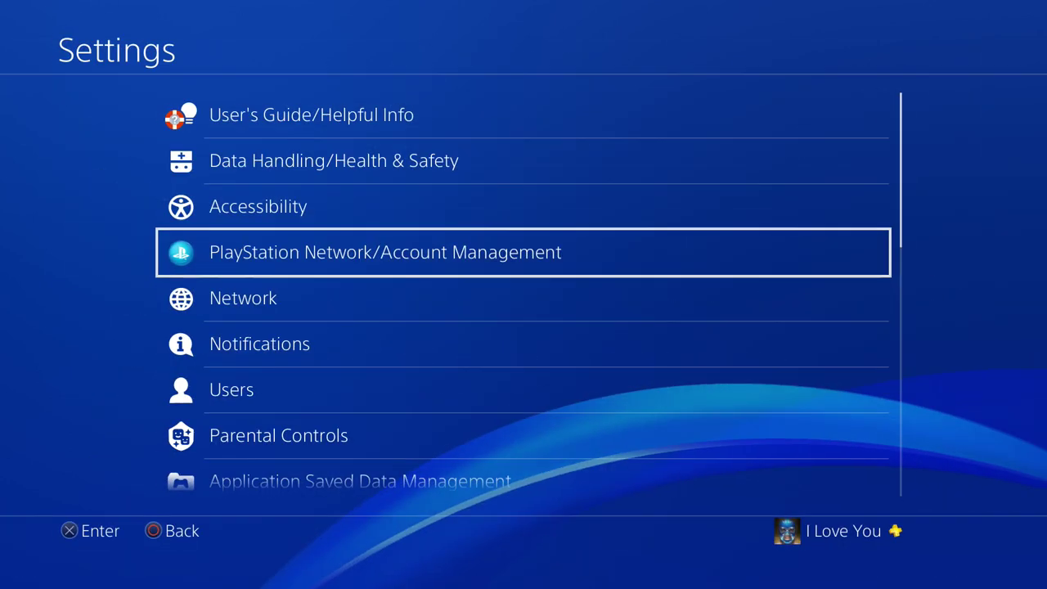
key(Down)
key(Down)
key(Down)
key(Down)
key(Down)
key(Down)
key(Down)
key(Down)
key(Down)
key(Down)
key(Down)
key(Down)
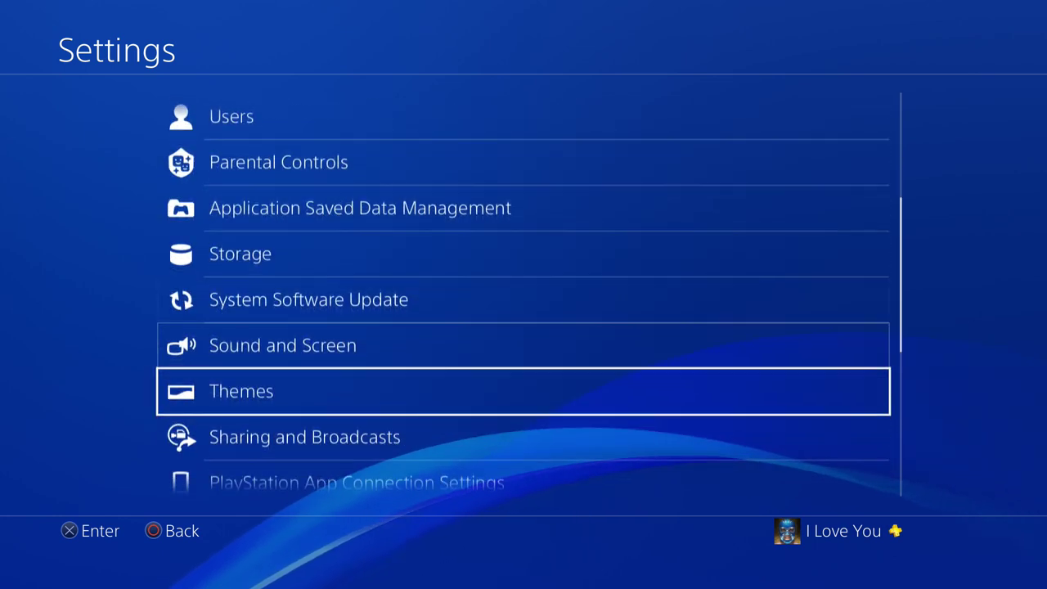
key(Down)
key(Down)
key(Return)
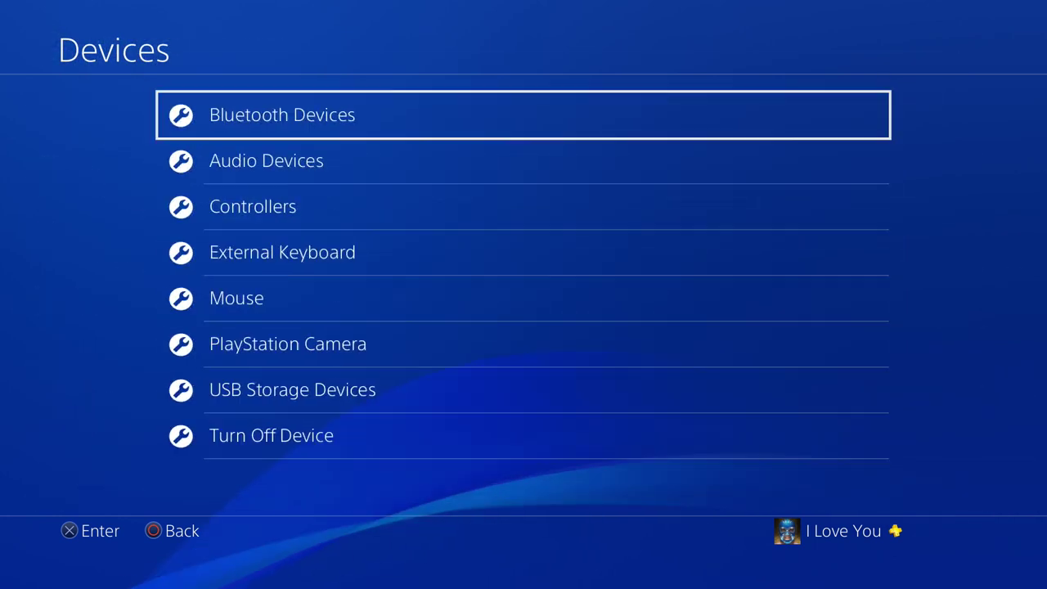
Step: Open the details of the My Passport 25E1 drive among the USB storage devices
key(Down)
key(Down)
key(Down)
key(Down)
key(Down)
key(Down)
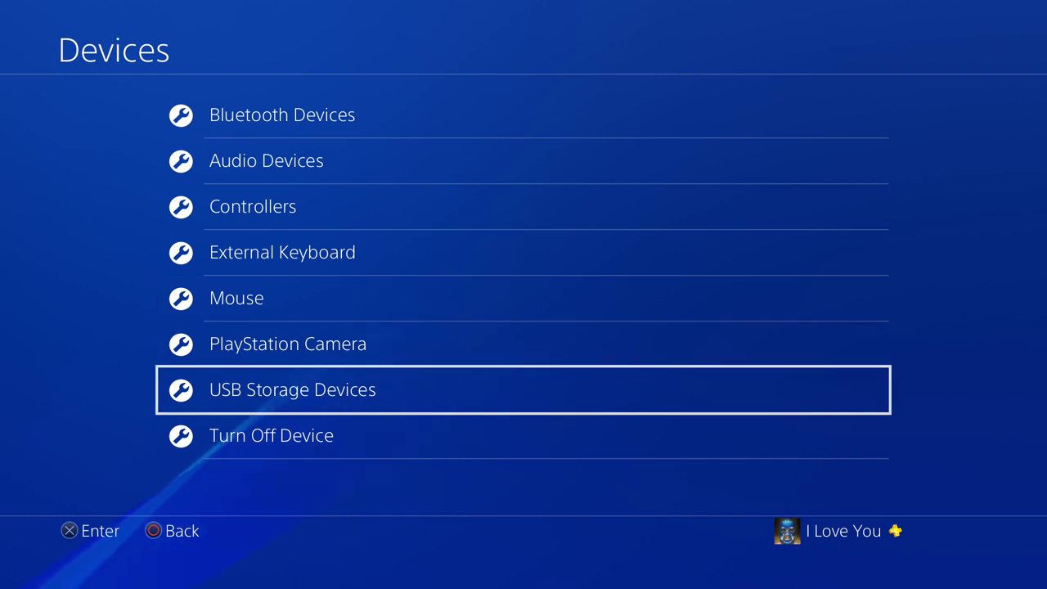
key(Return)
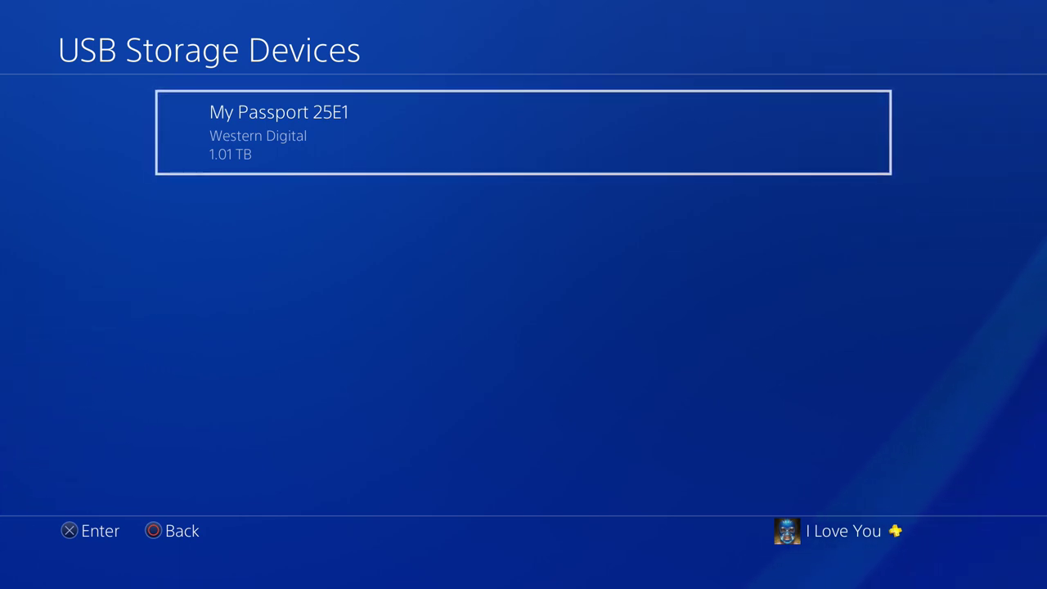
key(Return)
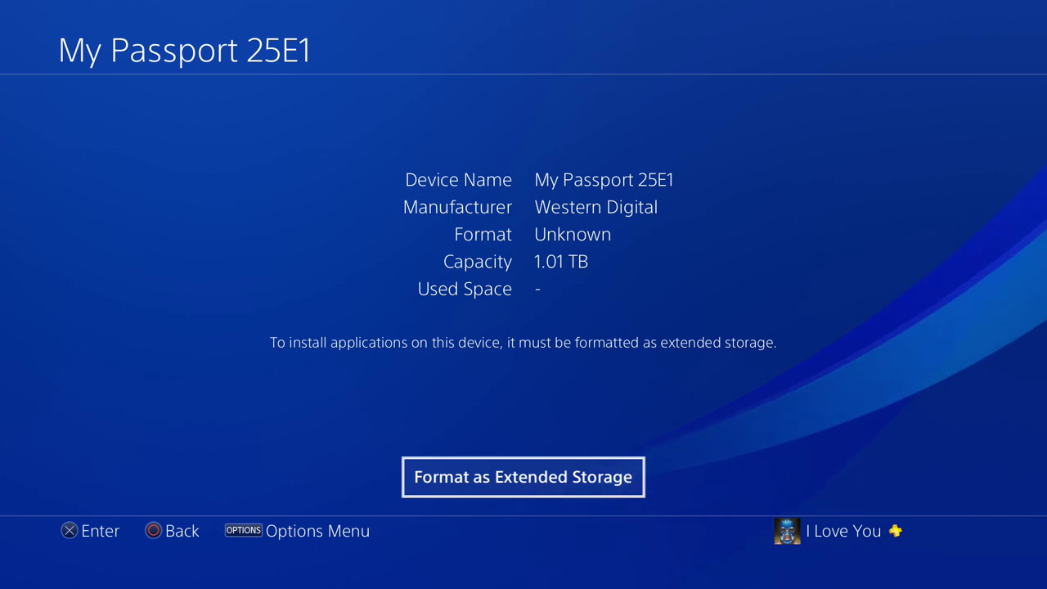
Step: Format the My Passport 25E1 drive as extended storage, accepting the deletion of all its data
key(Return)
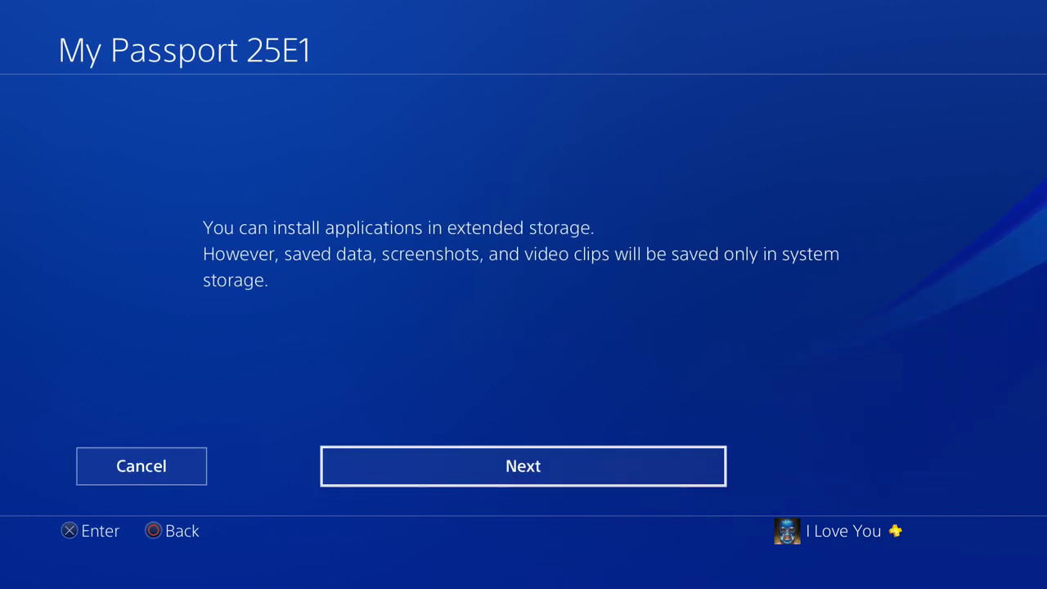
key(Return)
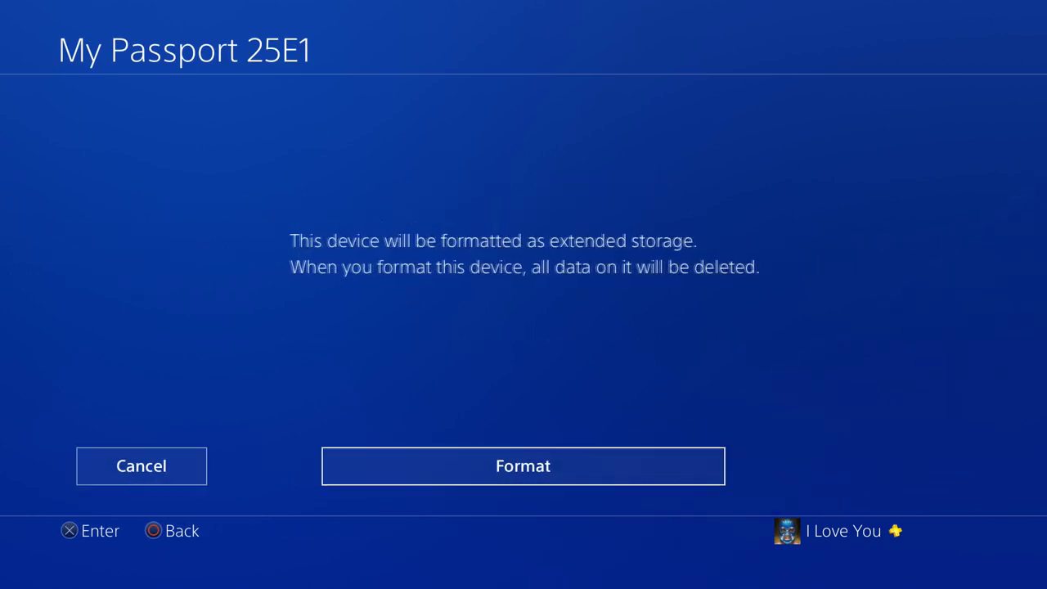
key(Return)
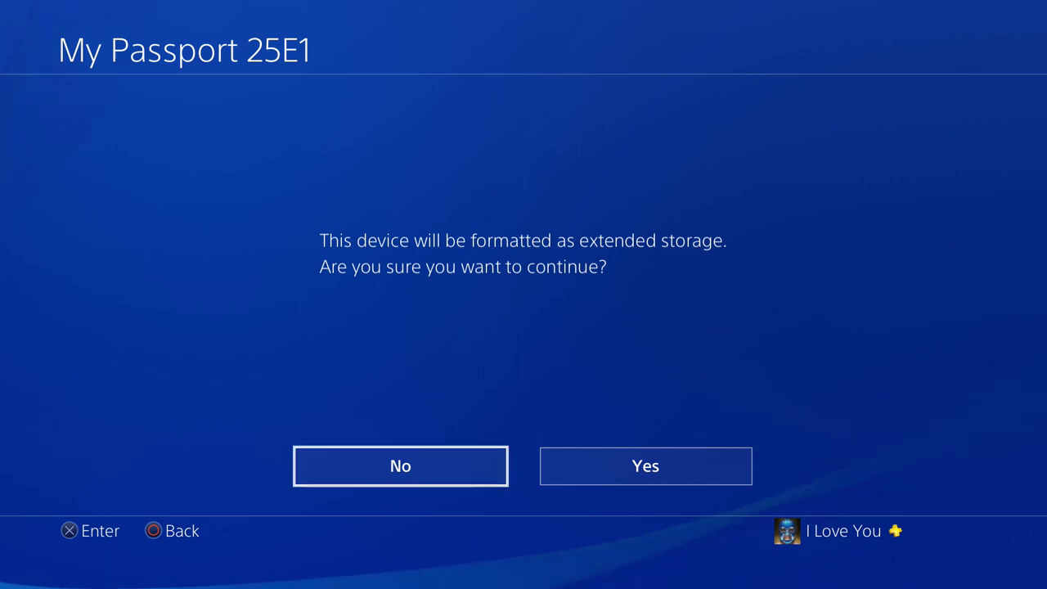
key(Right)
key(Return)
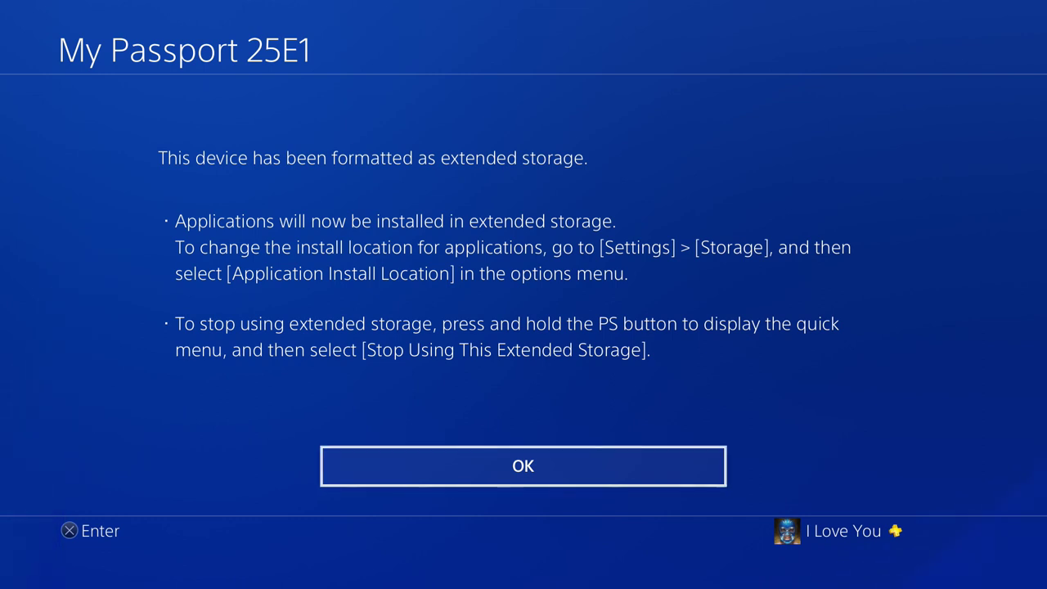
key(Return)
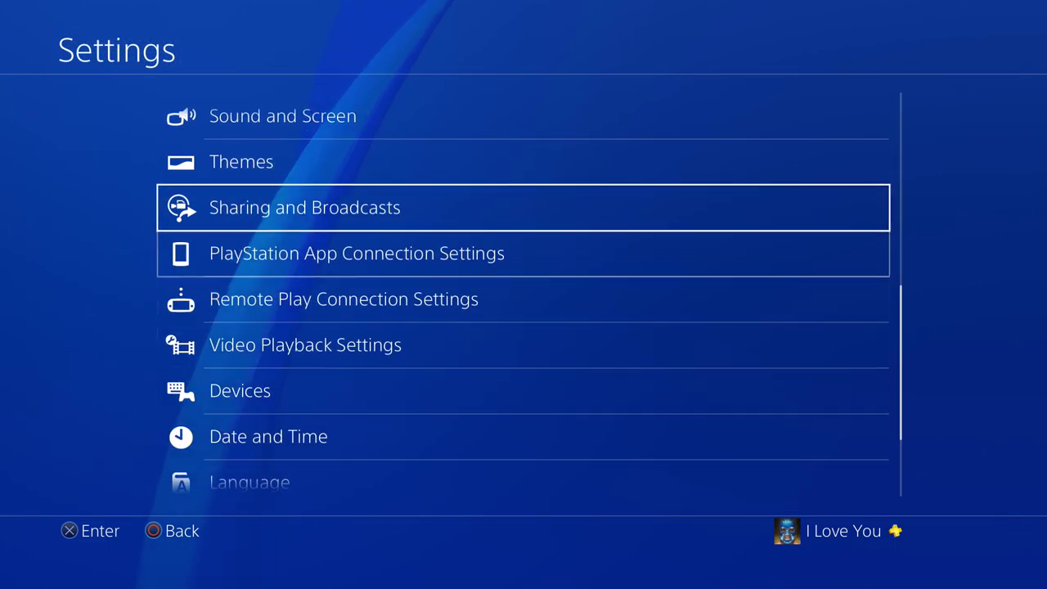
Step: Open the Storage settings and compare the used and total space of System Storage and Extended Storage
key(Up)
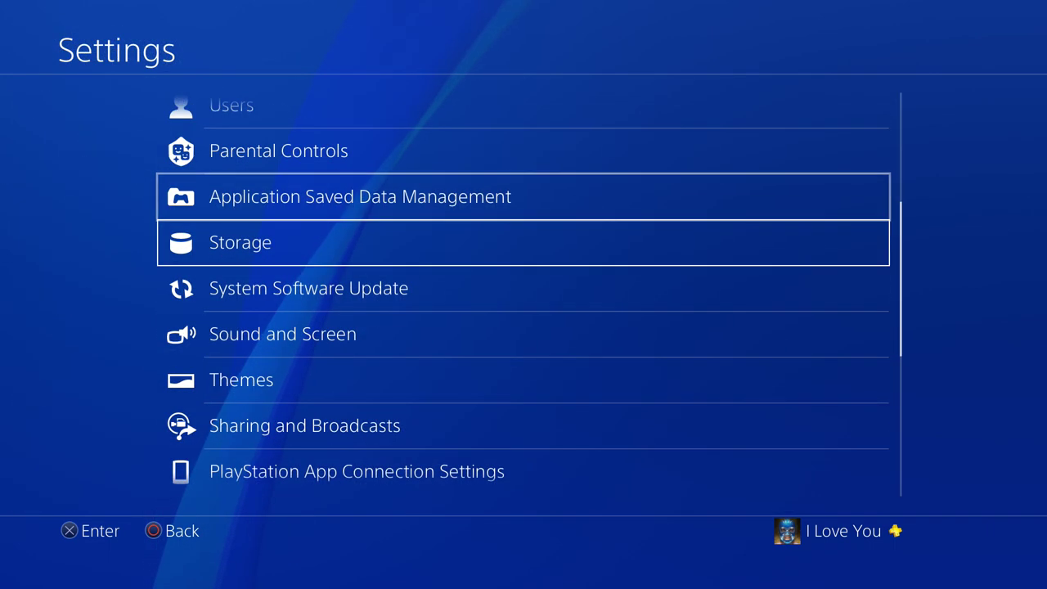
key(Down)
key(Return)
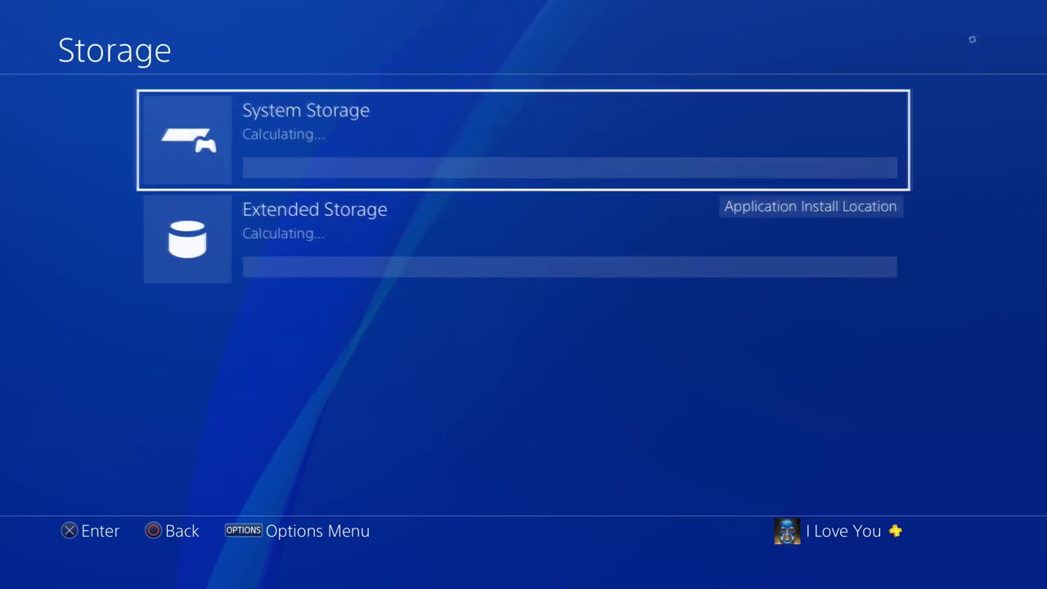
key(Escape)
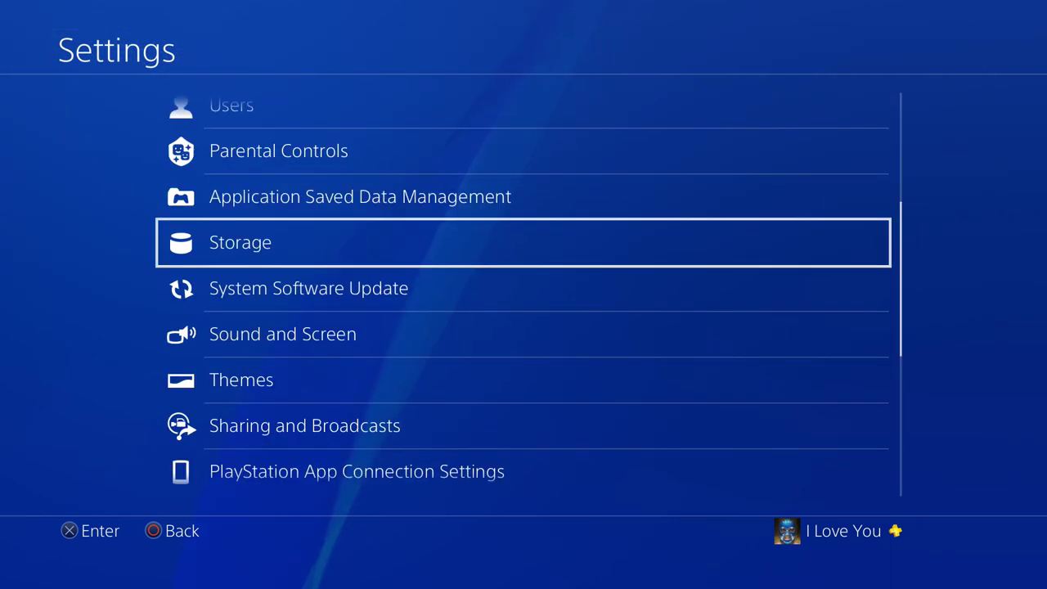
key(Return)
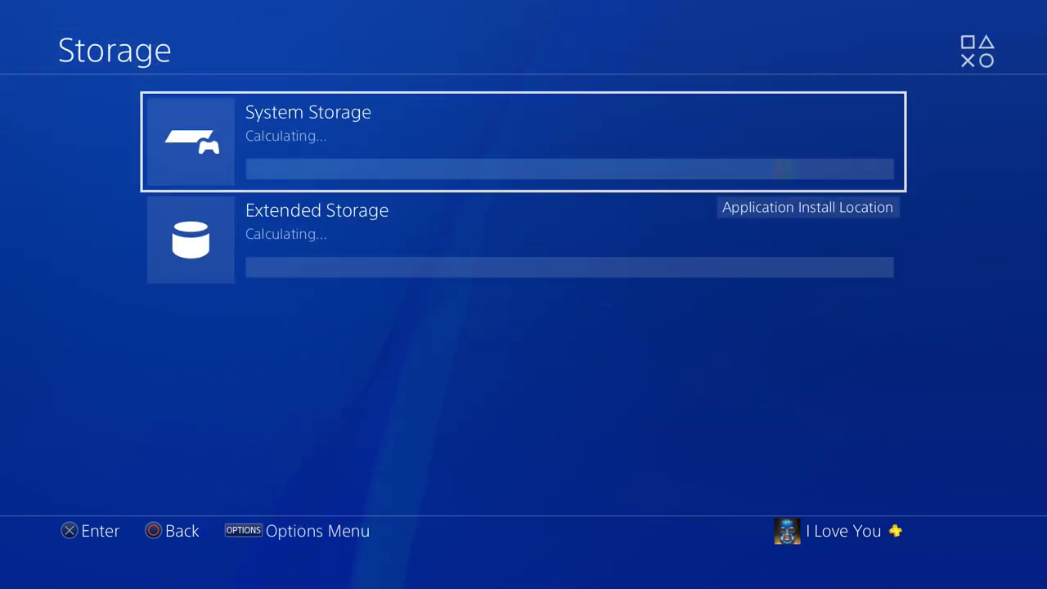
key(Down)
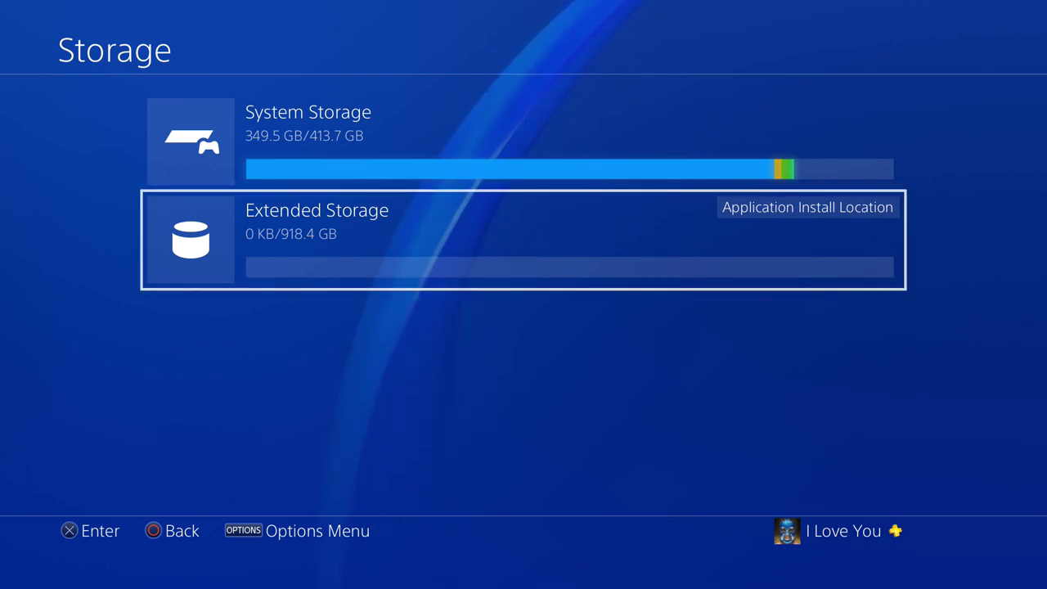
key(Up)
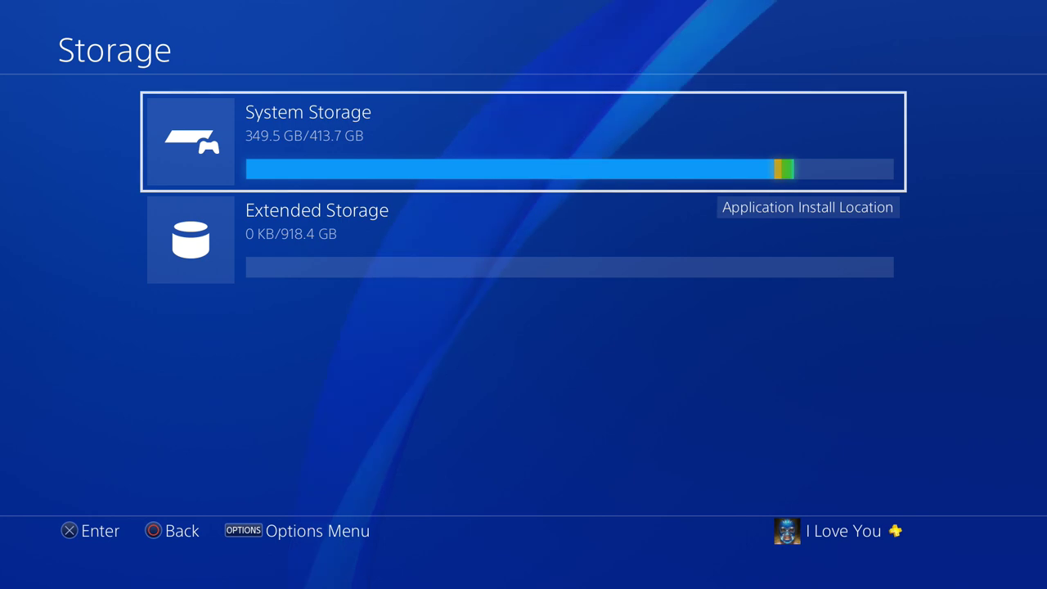
key(Down)
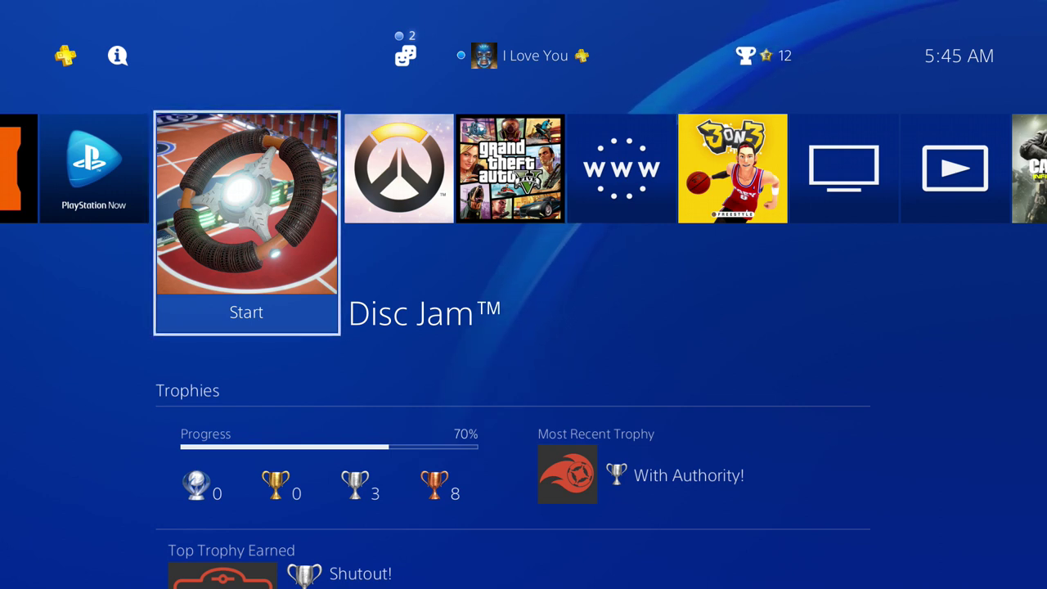
Step: Return to the Devices settings from the home screen
key(Up)
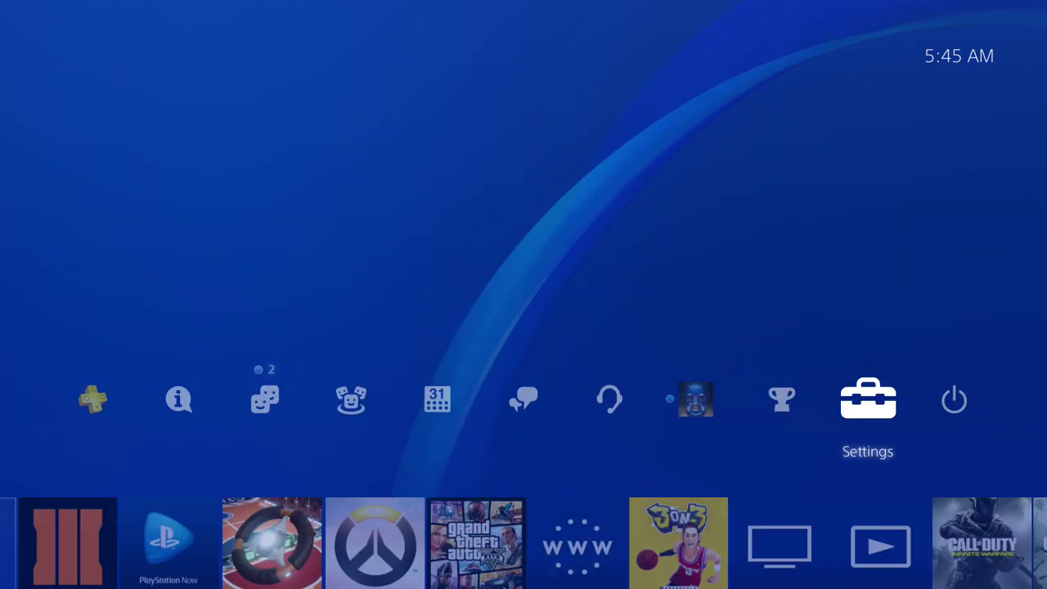
key(Return)
key(Down)
key(Down)
key(Down)
key(Down)
key(Down)
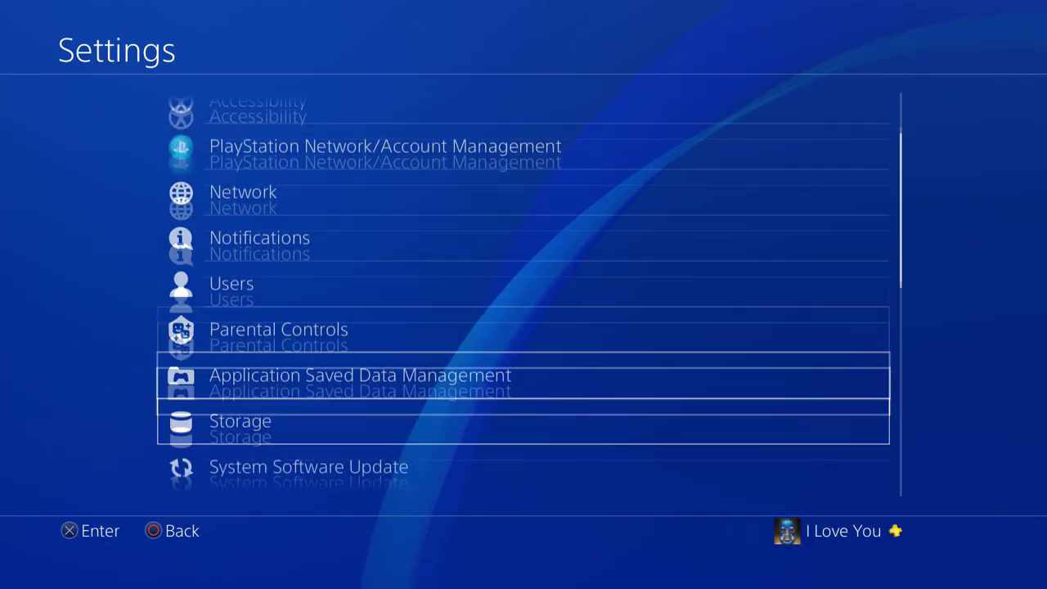
key(Down)
key(Down)
key(Down)
key(Down)
key(Down)
key(Down)
key(Down)
key(Down)
key(Down)
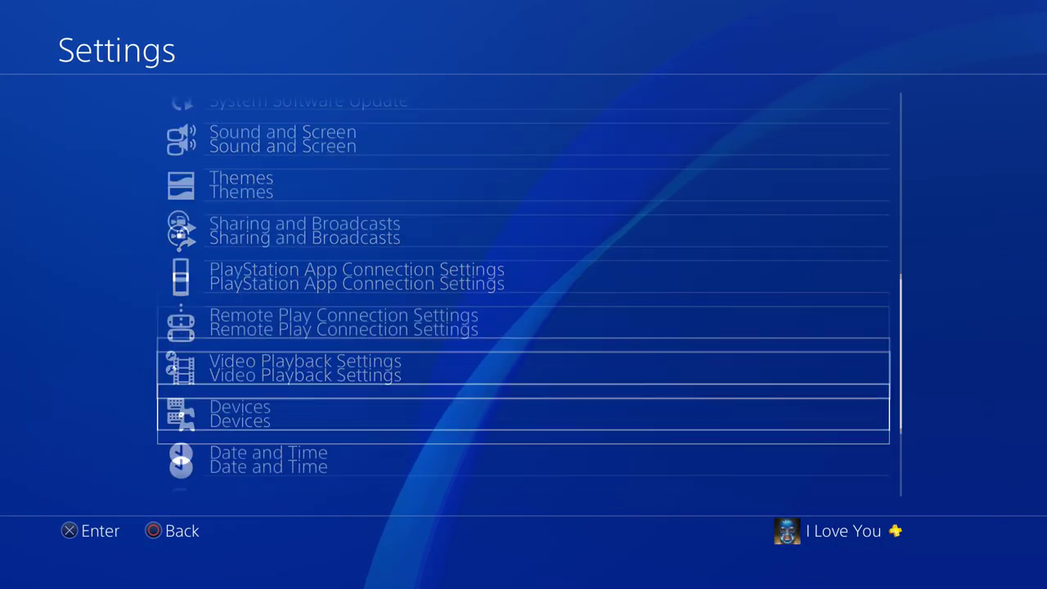
key(Return)
Step: Open the details of the My Passport 25E1 extended storage drive among the USB storage devices
key(Down)
key(Down)
key(Down)
key(Down)
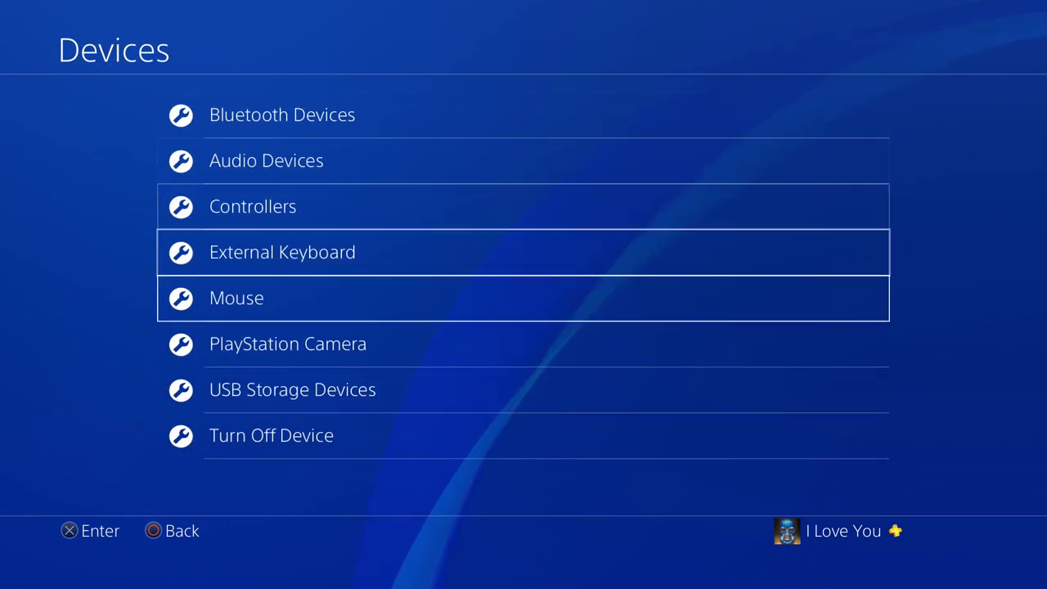
key(Down)
key(Down)
key(Return)
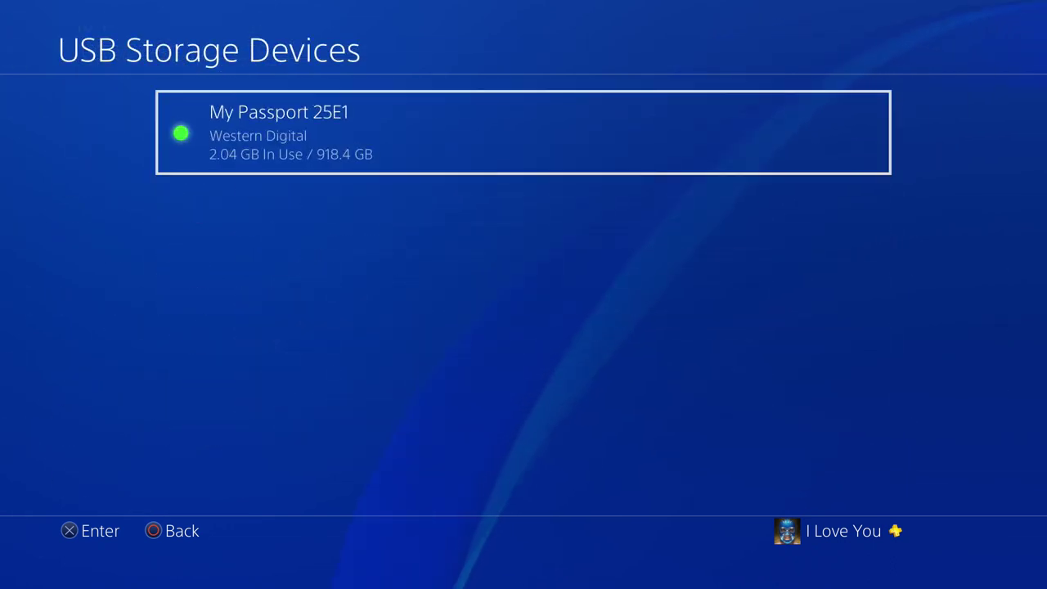
key(Return)
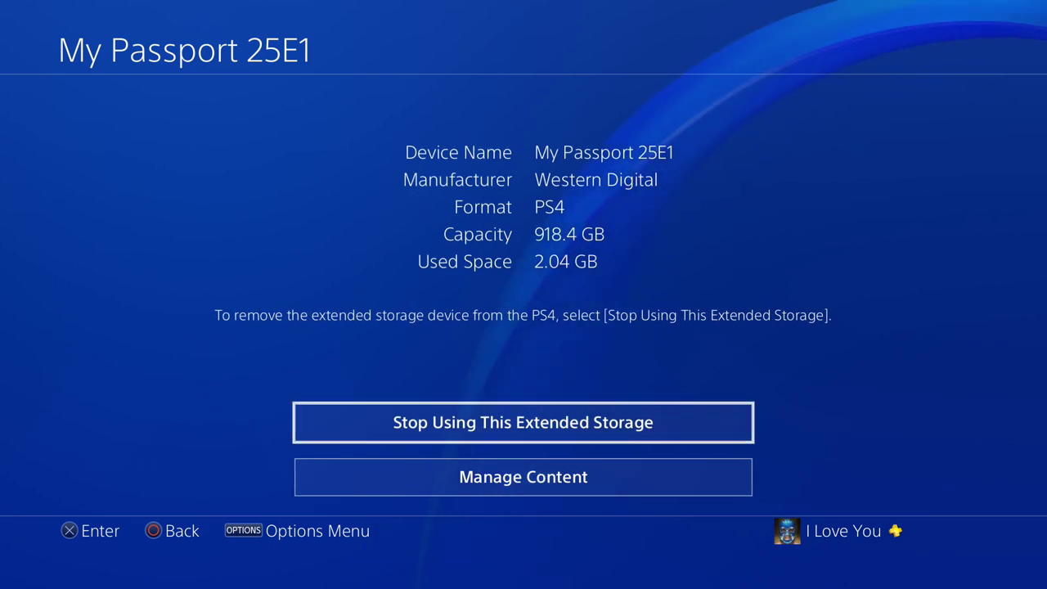
Step: Stop using the My Passport 25E1 drive as extended storage and return to Disc Jam on the home screen
key(Return)
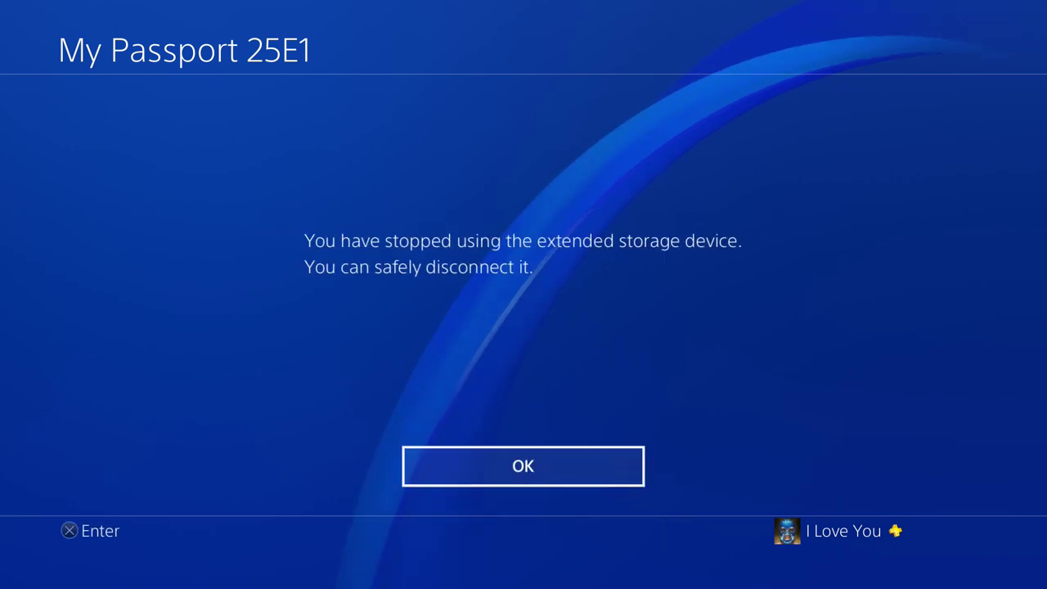
key(Return)
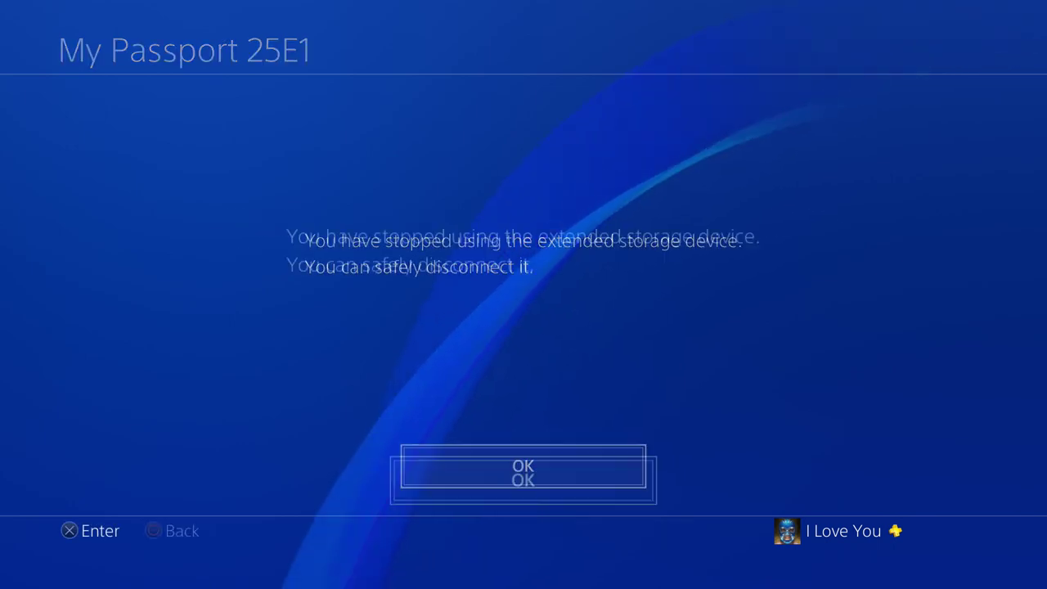
key(Escape)
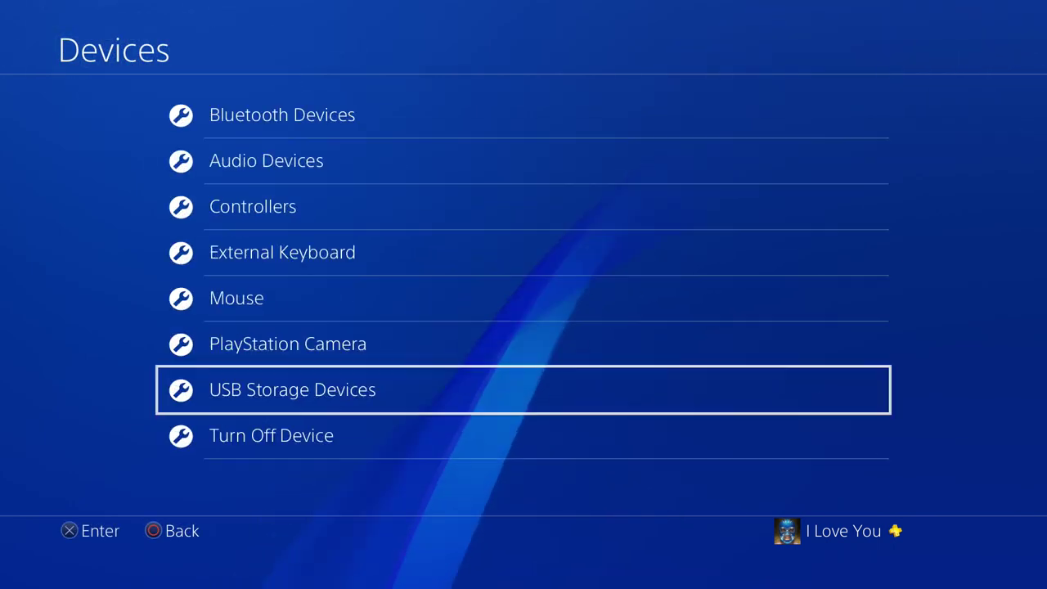
key(Escape)
key(Escape)
key(Down)
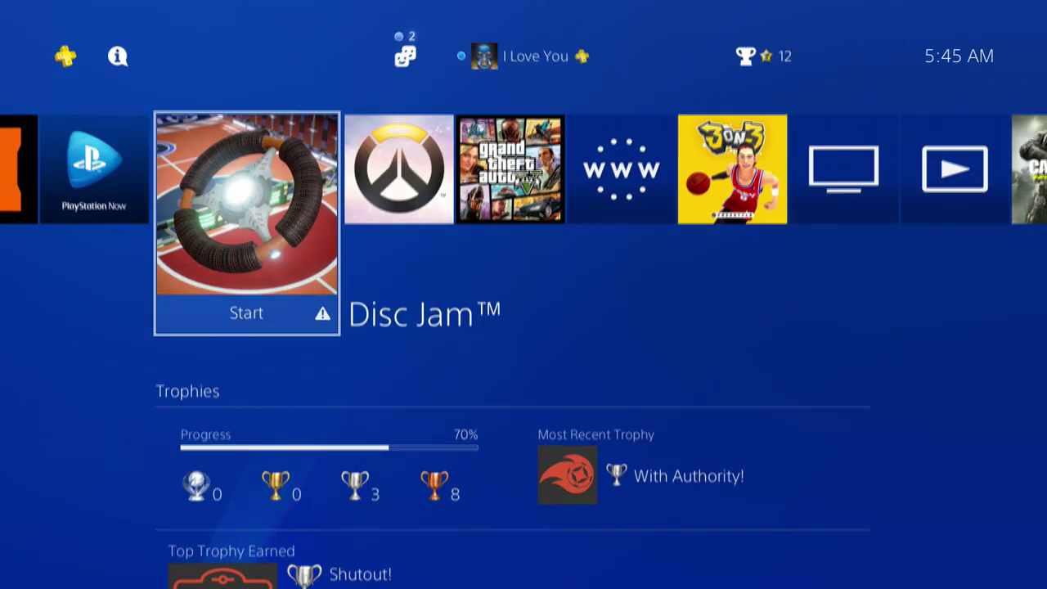
Step: Open the list of applications kept in System Storage from the Storage settings
key(Up)
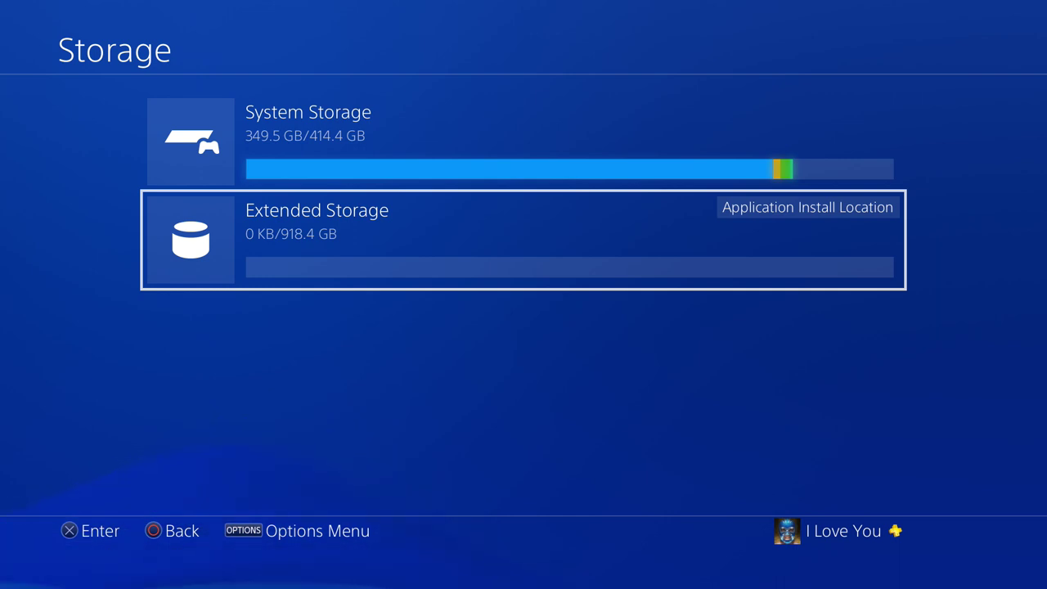
key(Up)
key(Down)
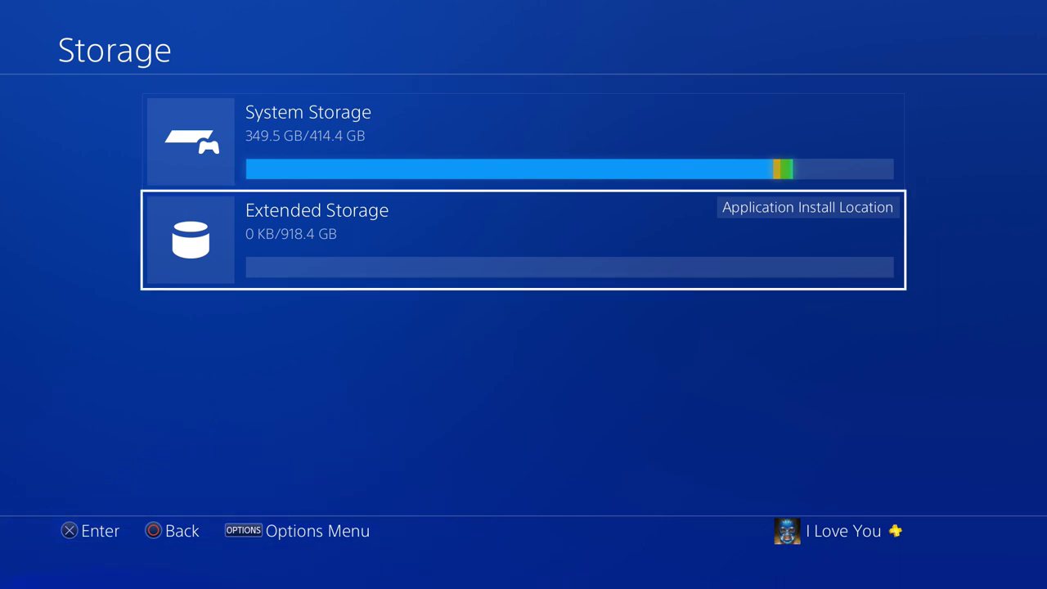
key(Up)
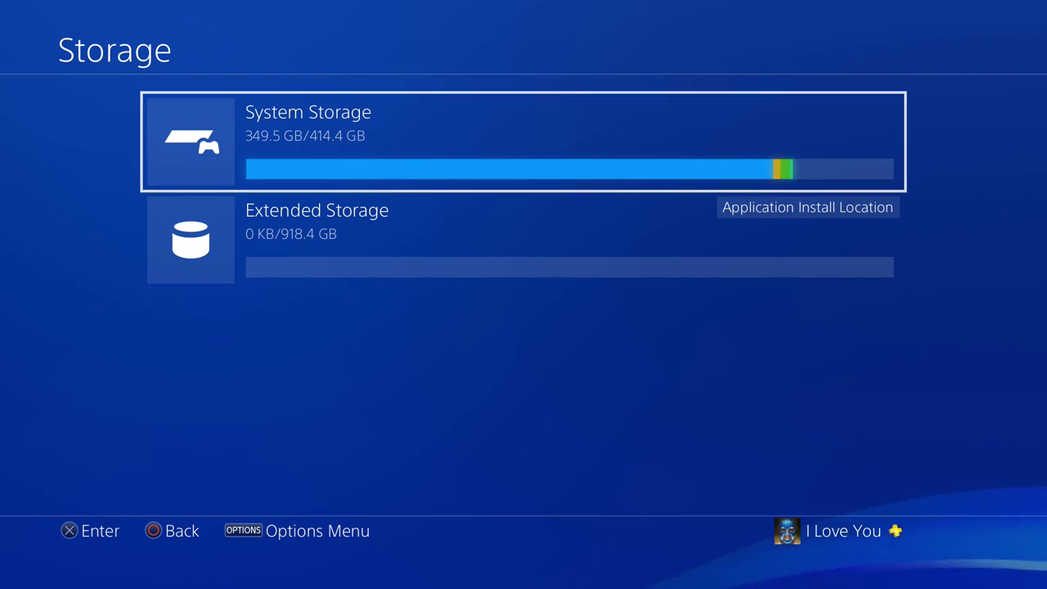
key(Return)
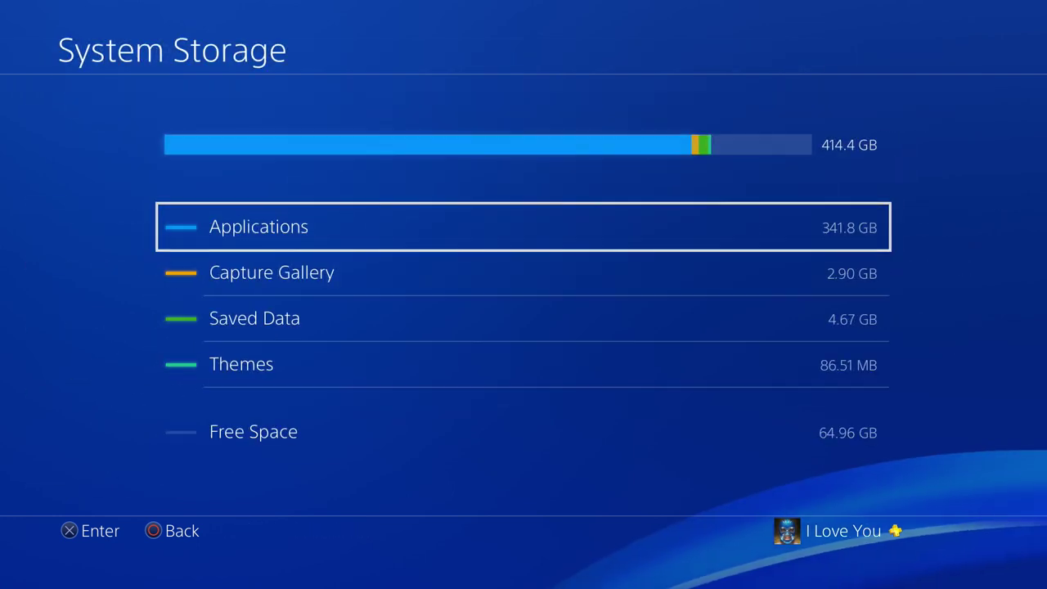
key(Return)
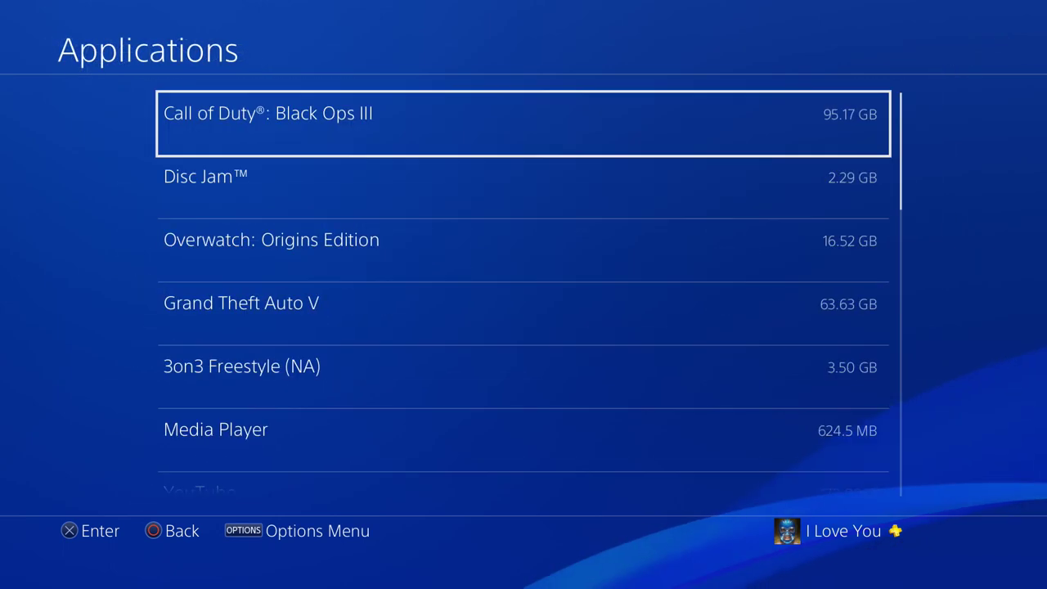
Step: Look through the applications installed in System Storage and their sizes
key(Down)
key(Down)
key(Down)
key(Down)
key(Down)
key(Down)
key(Up)
key(Up)
key(Up)
key(Up)
key(Up)
key(Up)
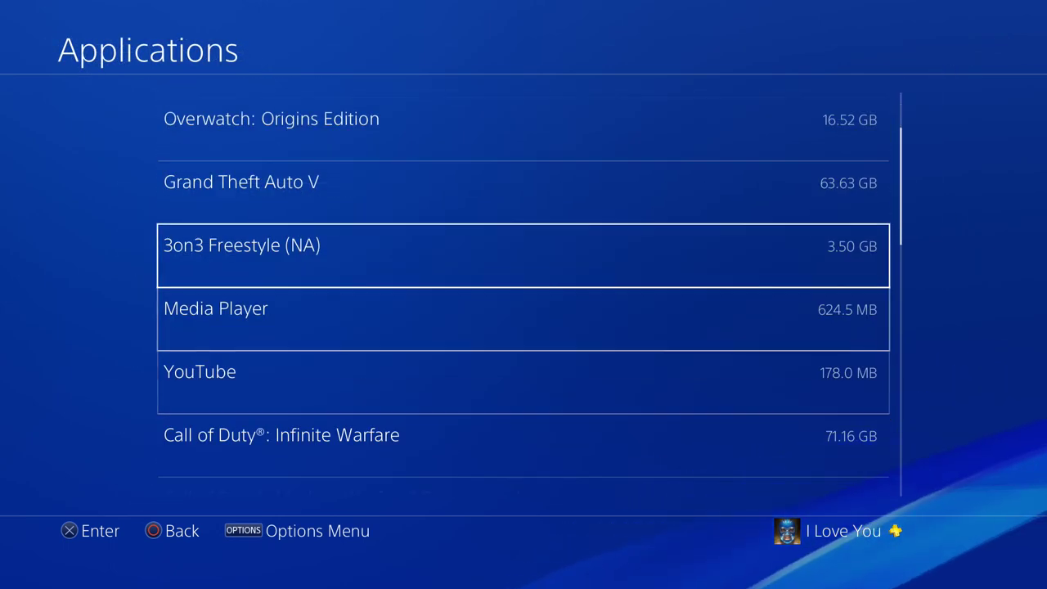
Step: Move Disc Jam from System Storage to extended storage and confirm the move
key(Down)
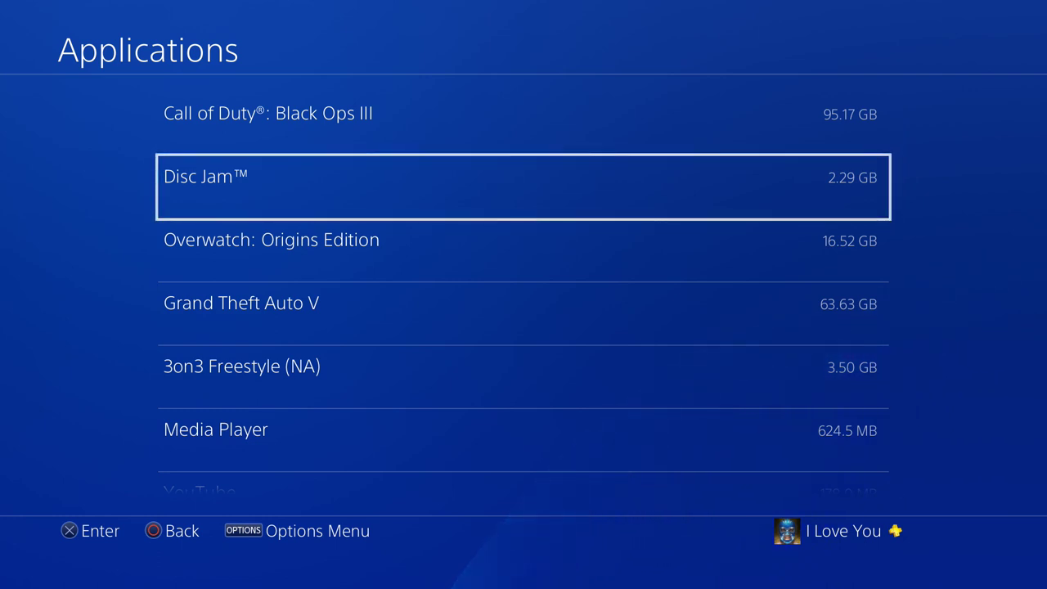
key(Menu)
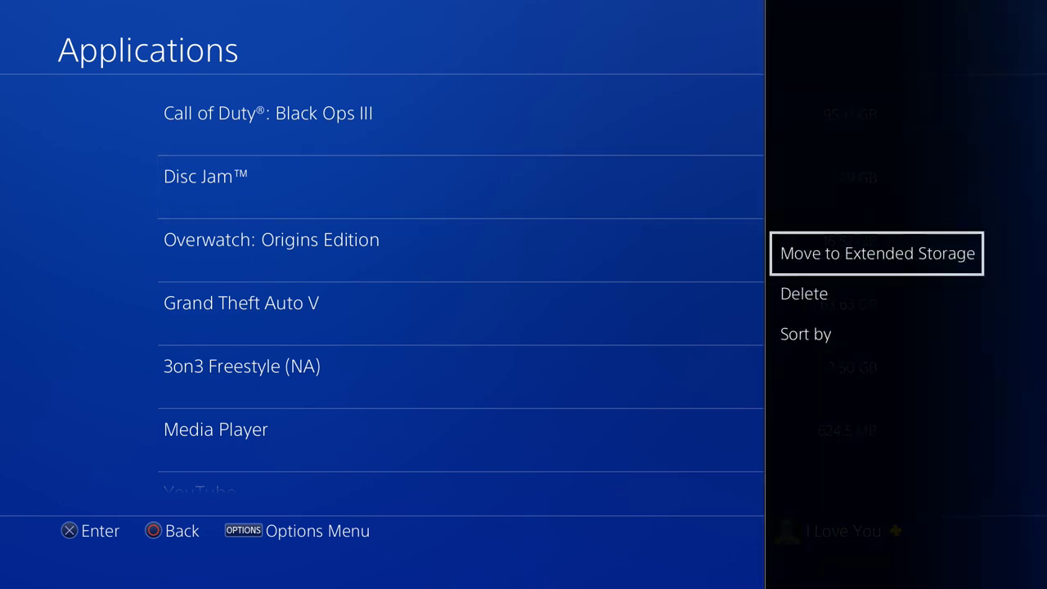
key(Return)
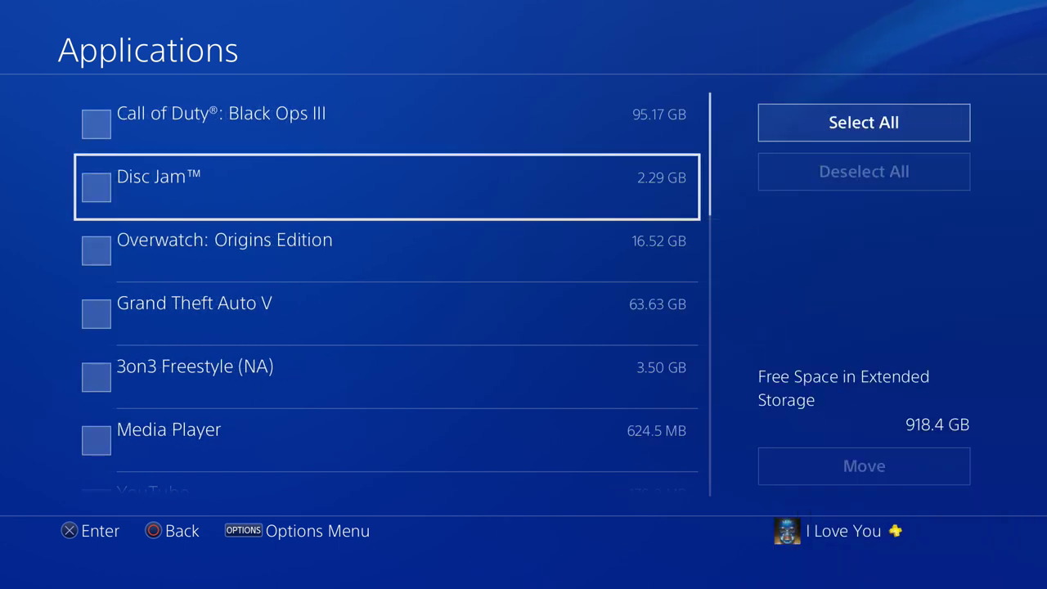
key(Return)
key(Down)
key(Up)
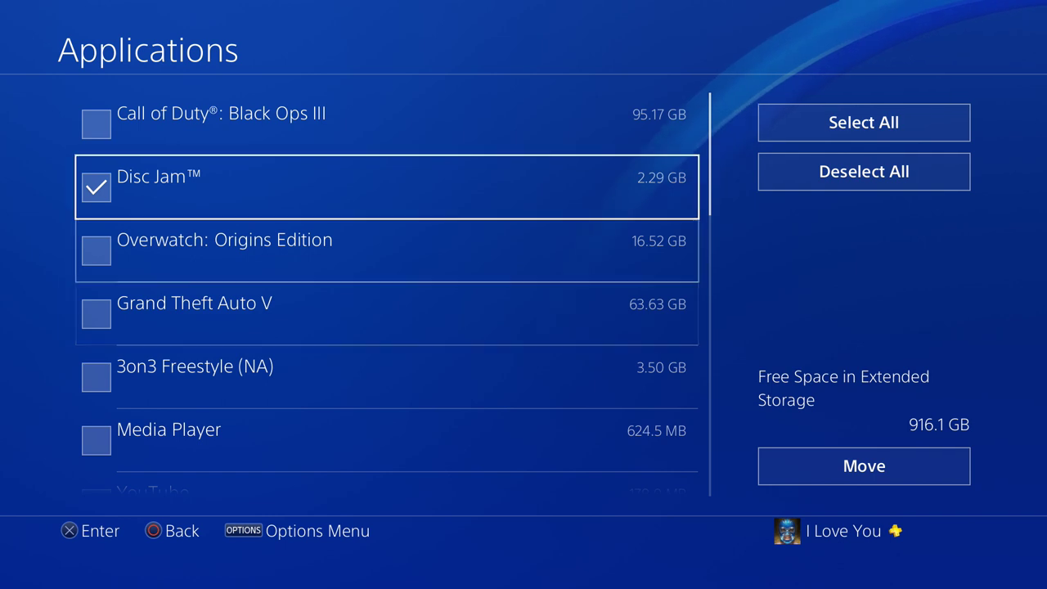
key(Right)
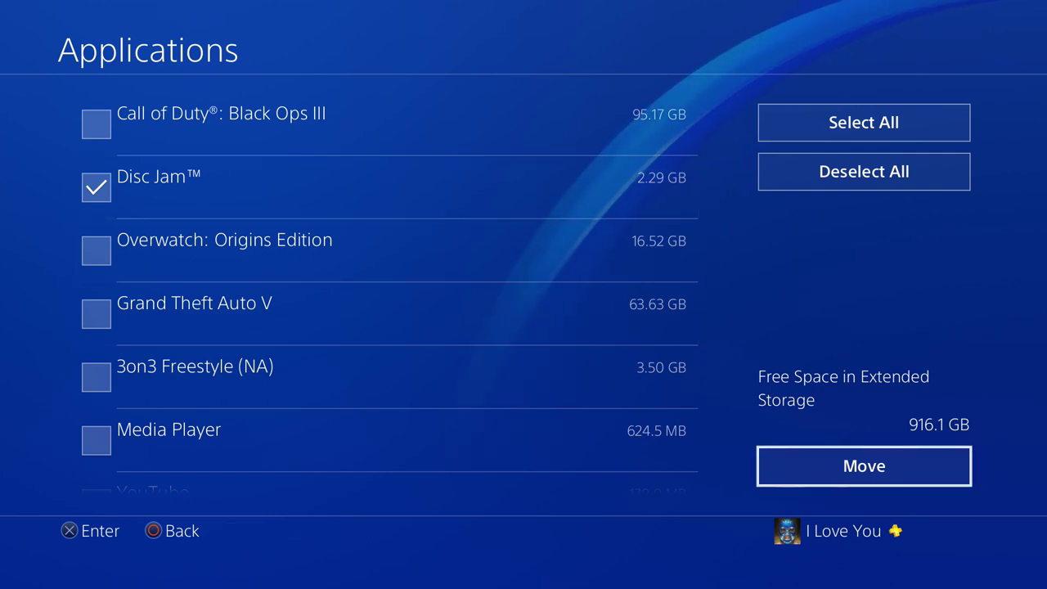
key(Return)
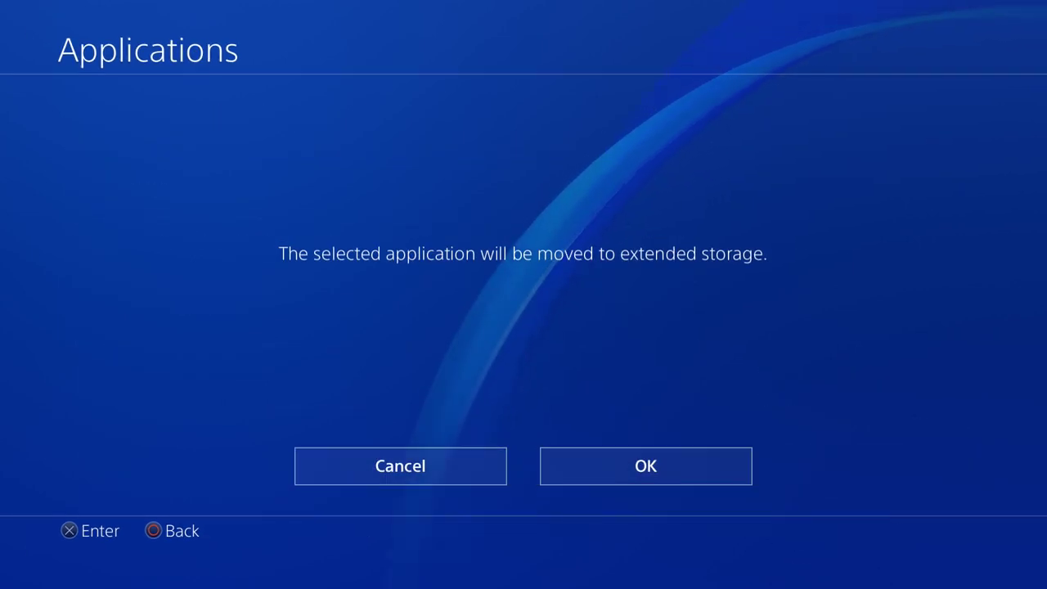
key(Return)
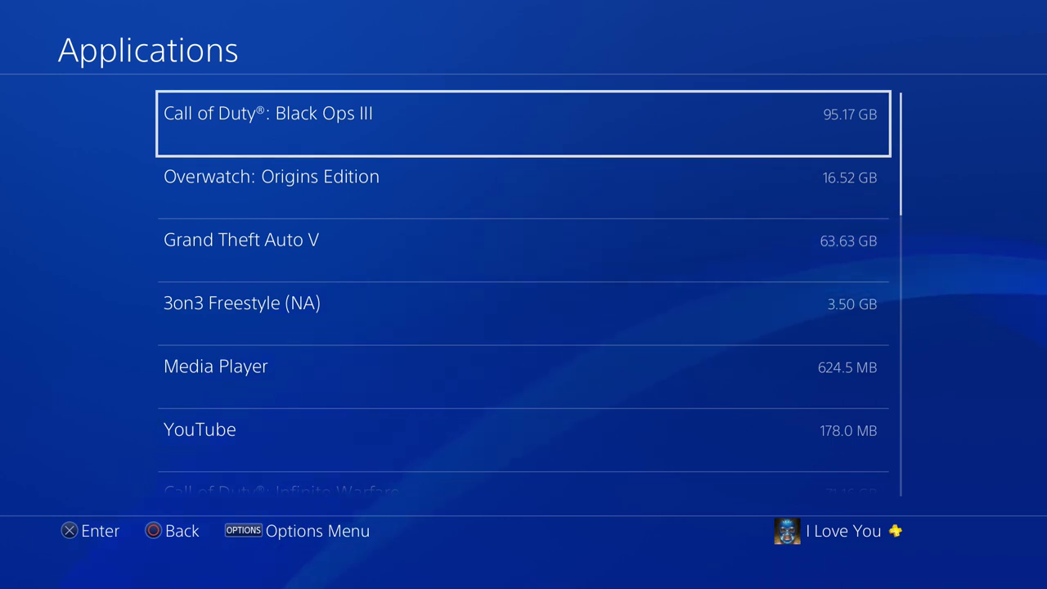
Step: Open the list of applications kept in Extended Storage to check for Disc Jam
key(Escape)
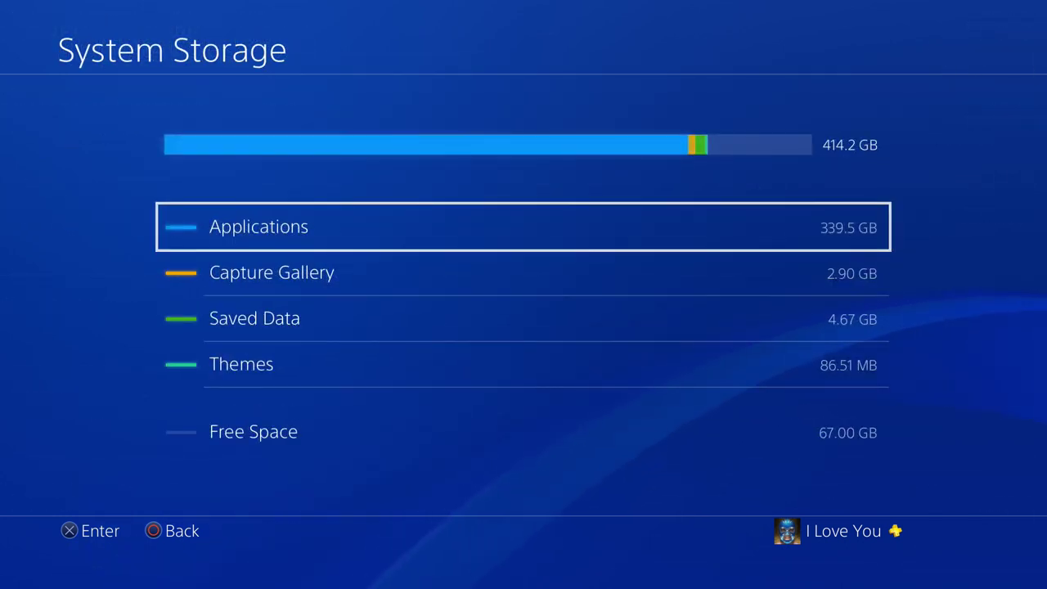
key(Escape)
key(Down)
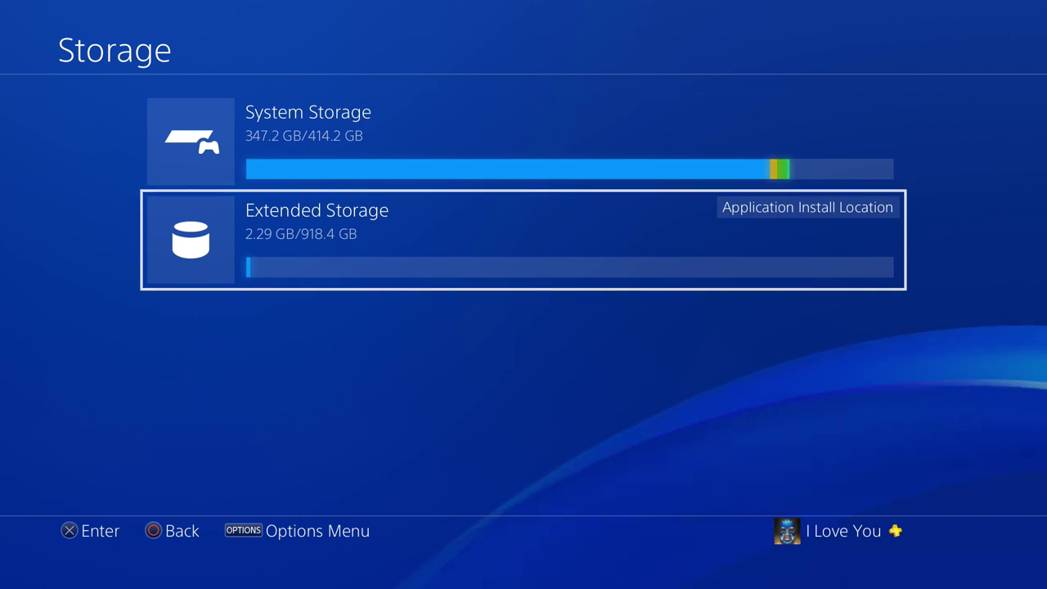
key(Return)
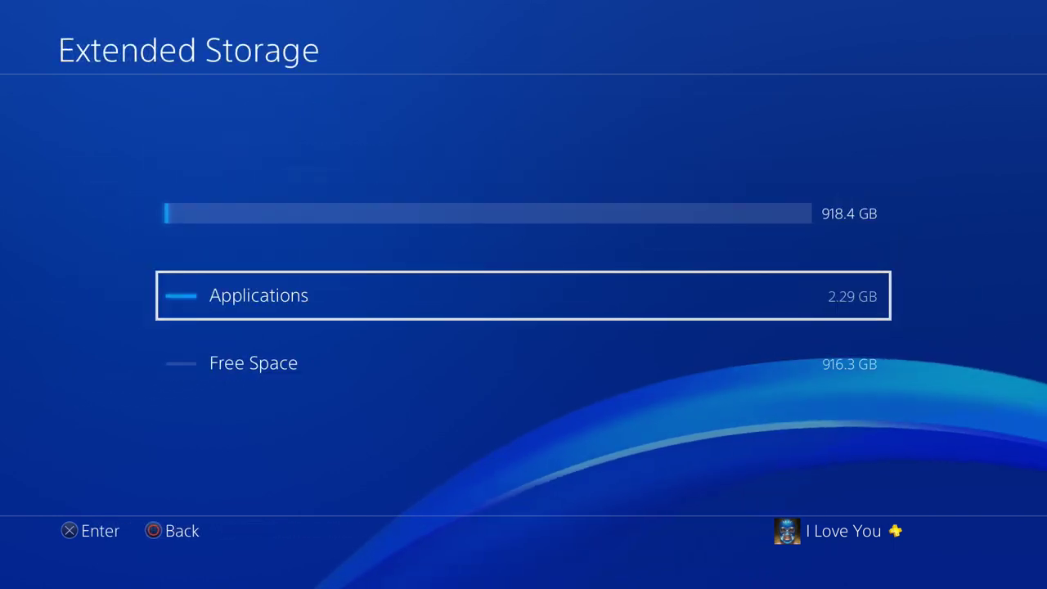
key(Return)
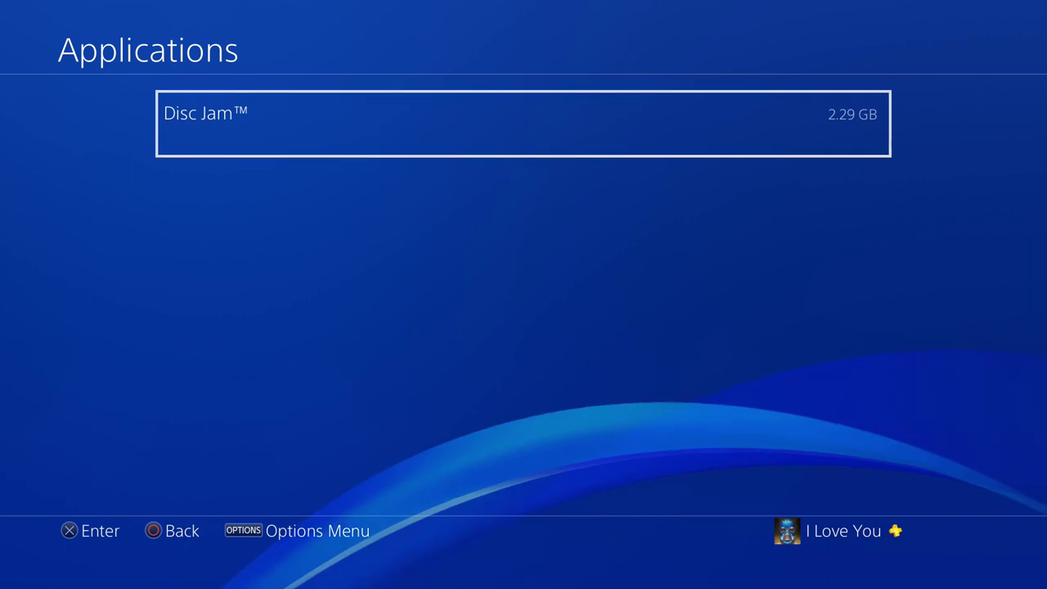
Step: Go back to the System Storage applications list and check the games still stored there
key(Escape)
key(Escape)
key(Up)
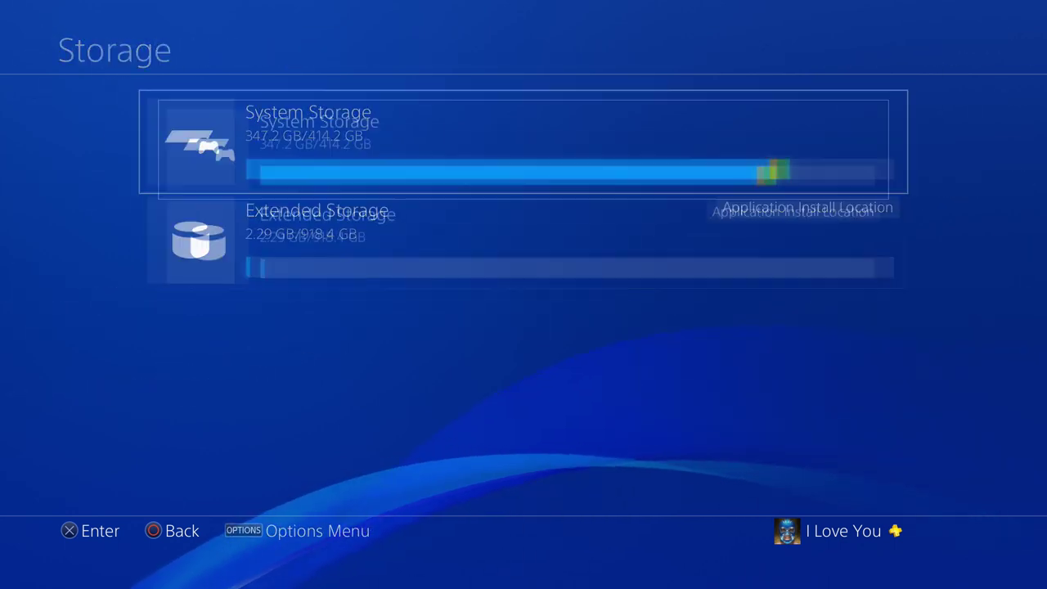
key(Return)
key(Return)
key(Down)
key(Down)
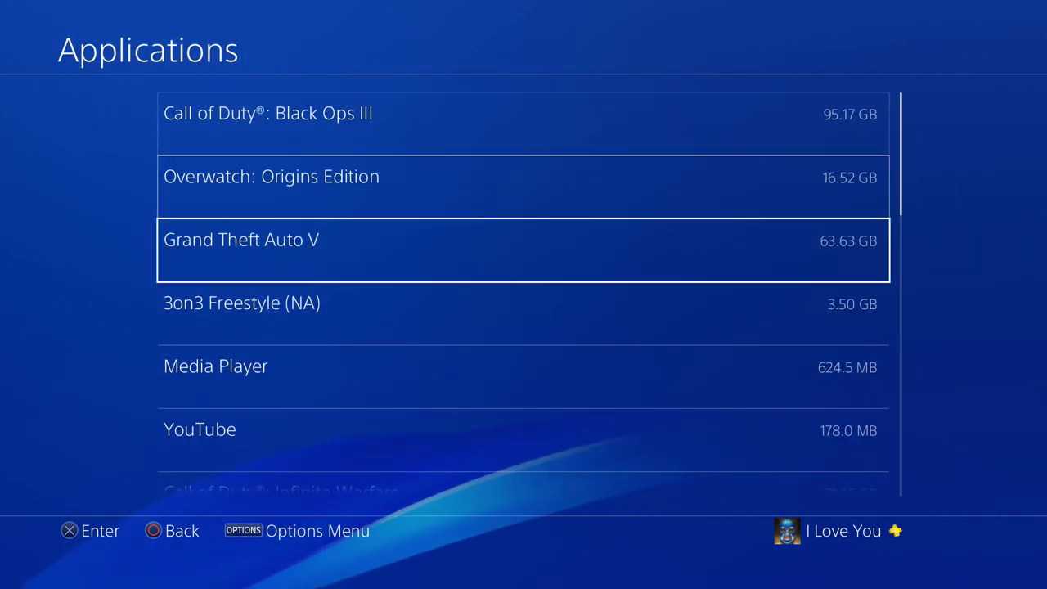
Step: Leave the storage settings and return to Call of Duty: Black Ops III on the home screen
key(Up)
key(Escape)
key(Escape)
key(Down)
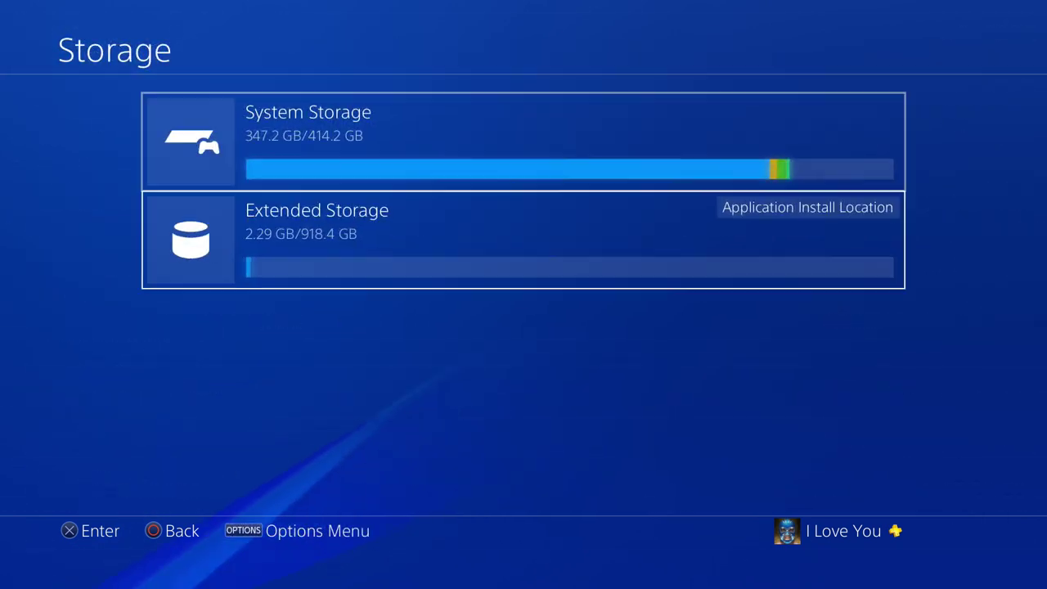
key(Escape)
key(Escape)
key(Down)
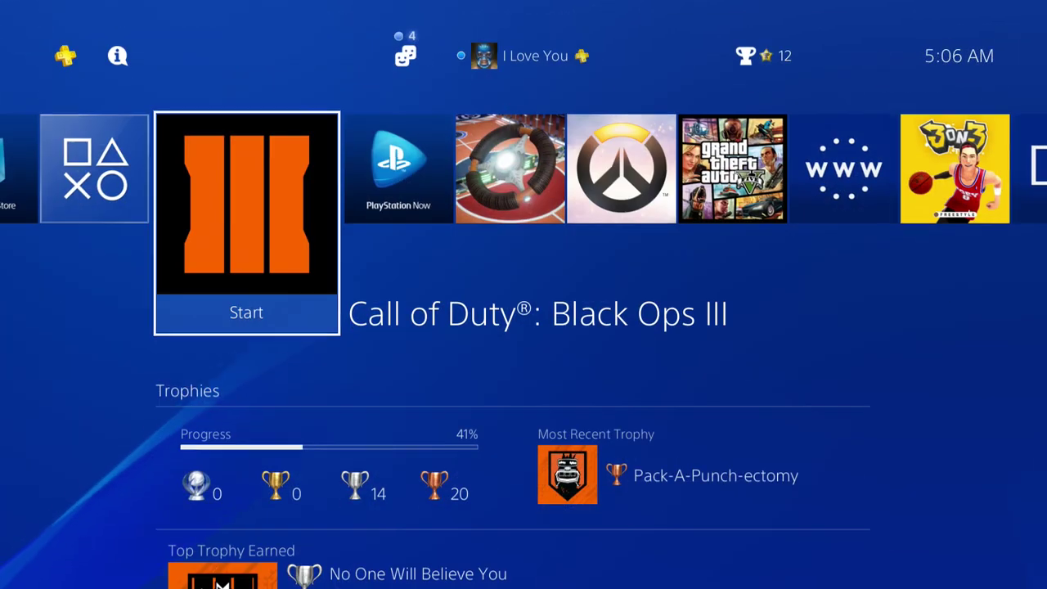
Step: Reopen the Storage settings from the home screen, backing out of PlayStation Network/Account Management
key(Right)
key(Right)
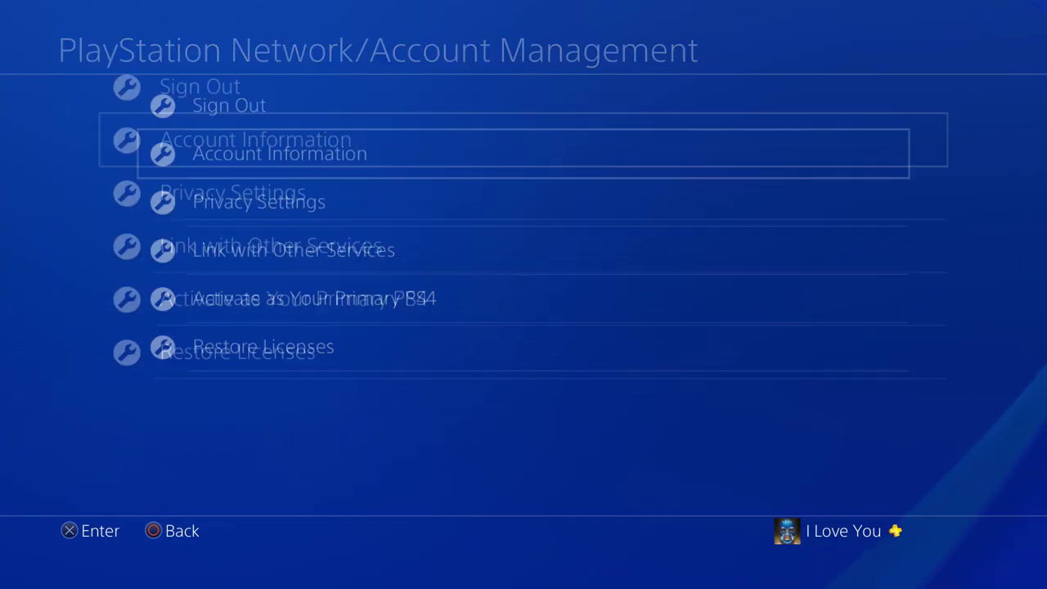
key(Escape)
key(Down)
key(Down)
key(Down)
key(Down)
key(Down)
key(Down)
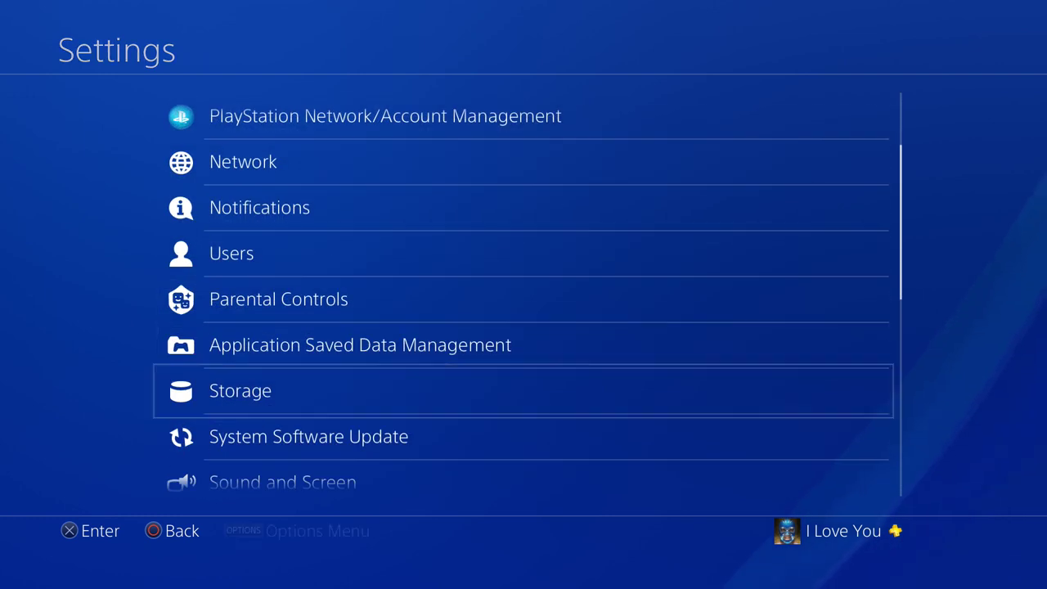
key(Return)
Step: Set the Application Install Location to System Storage
key(Down)
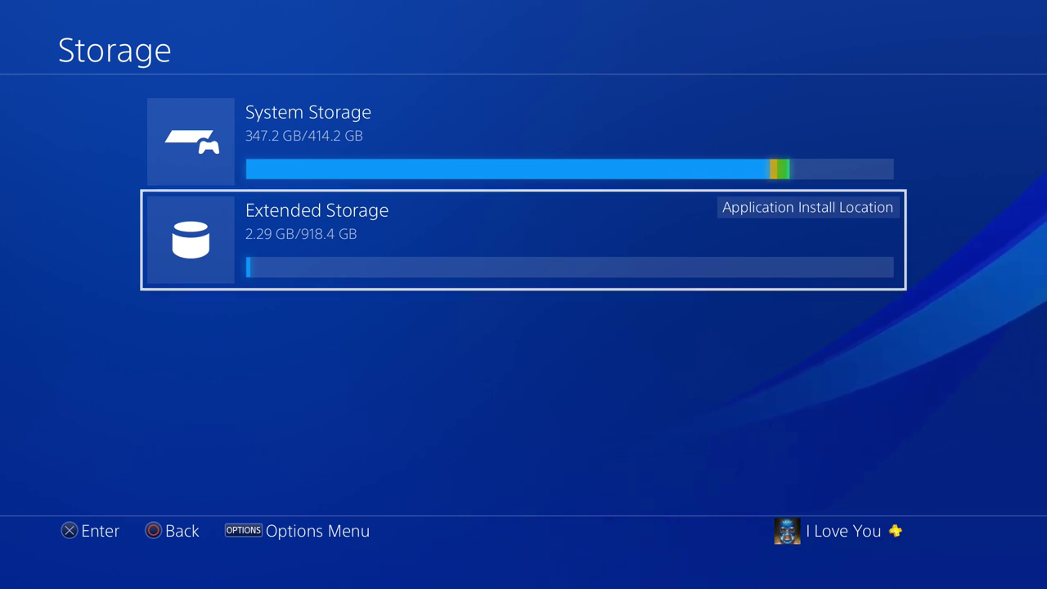
key(Up)
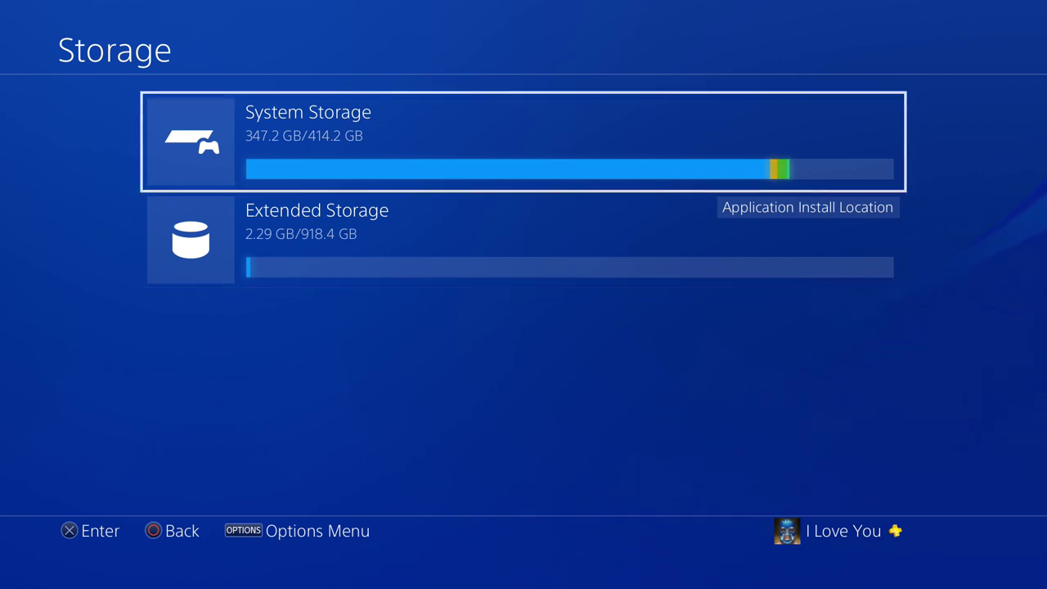
key(Menu)
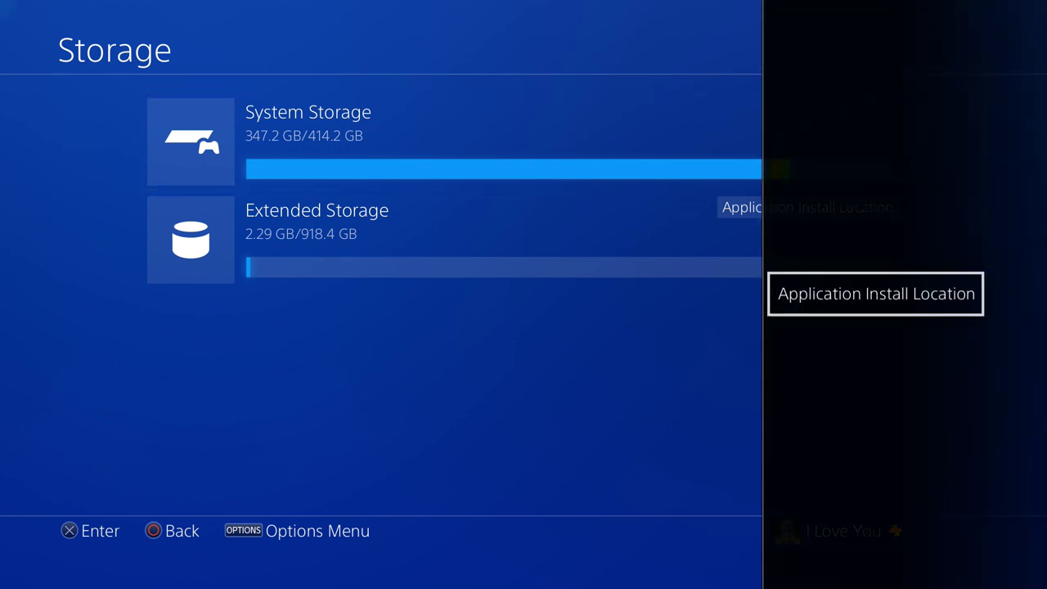
key(Return)
key(Up)
key(Return)
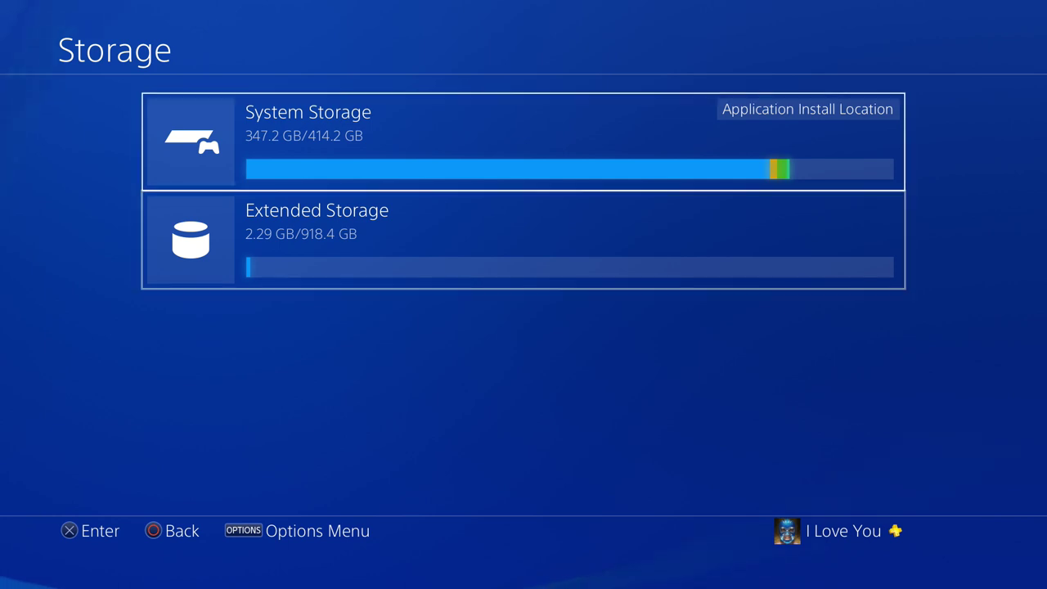
key(Down)
key(Up)
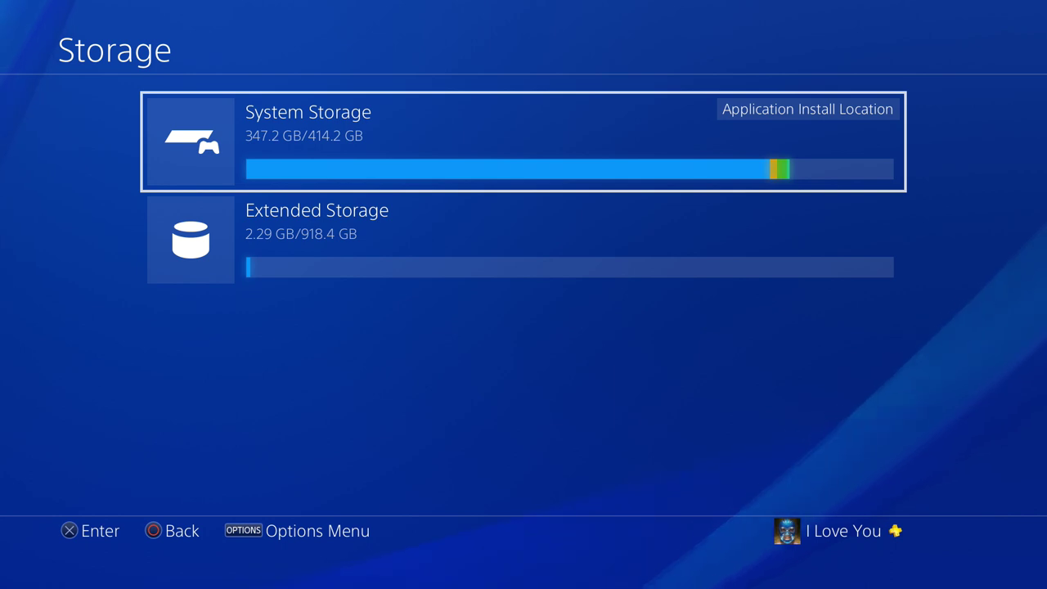
key(Down)
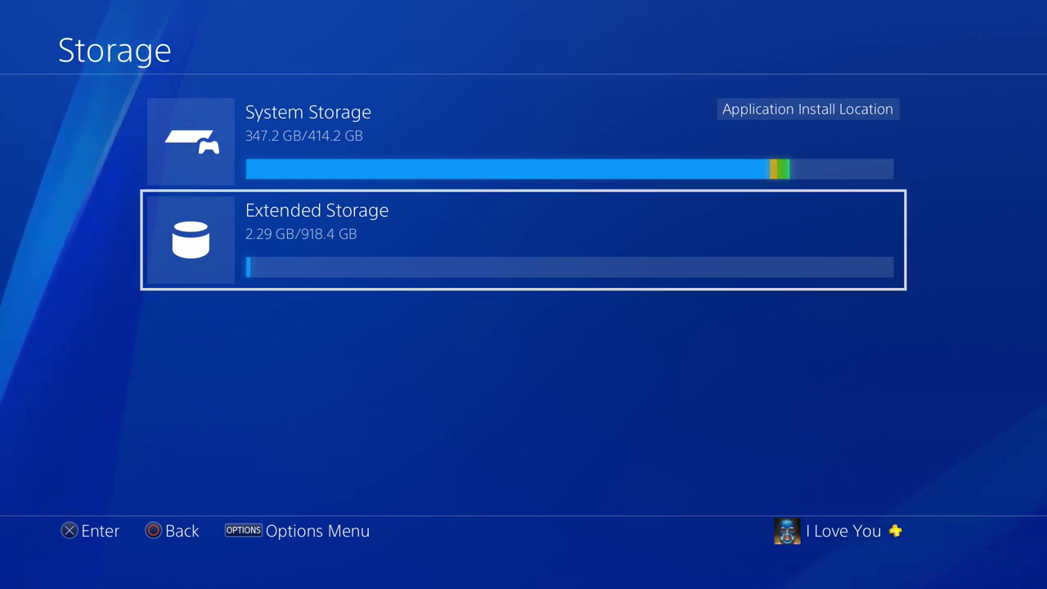
key(Up)
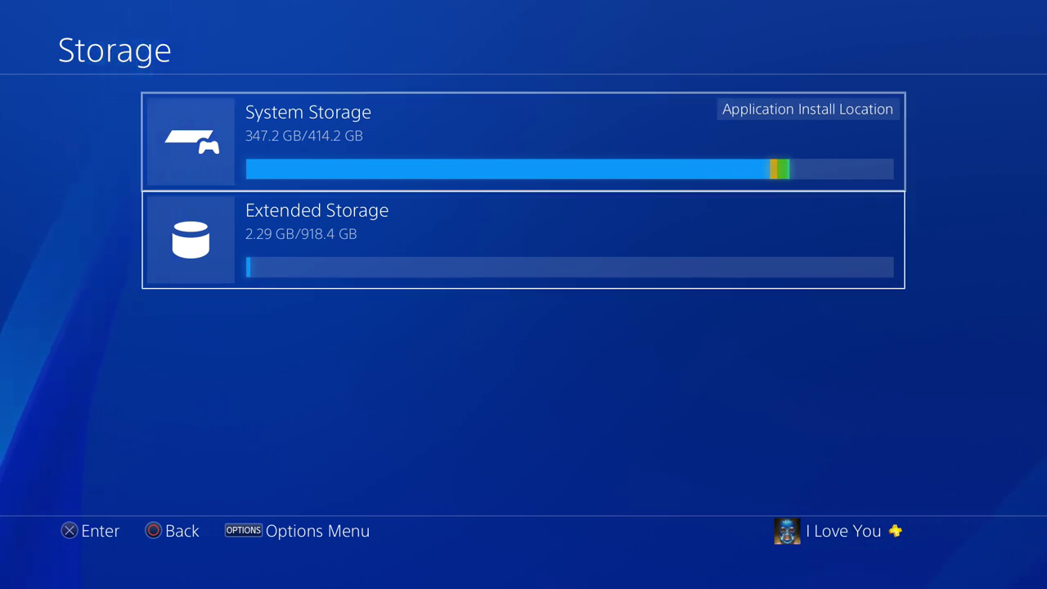
key(Down)
key(Up)
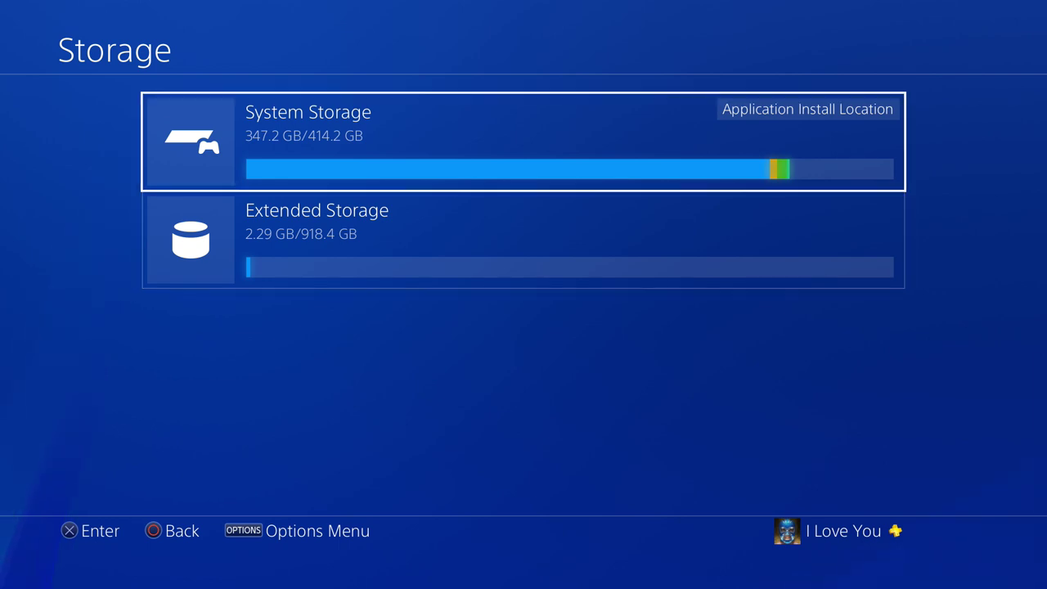
key(Down)
key(Up)
Step: View the move and delete options for applications in System Storage, and return to Extended Storage in the storage overview
key(Return)
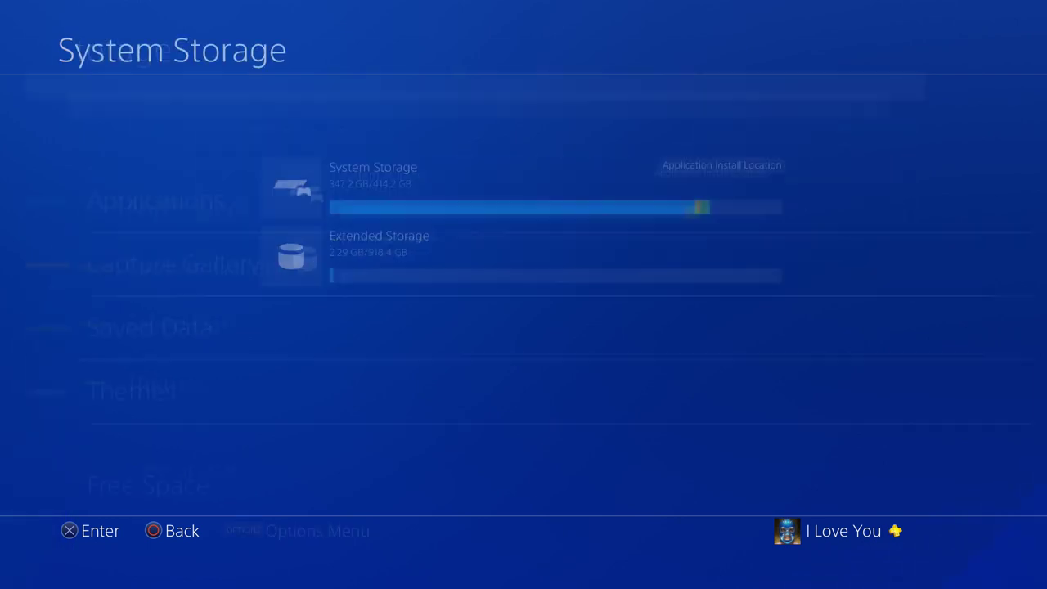
key(Return)
key(Down)
key(o)
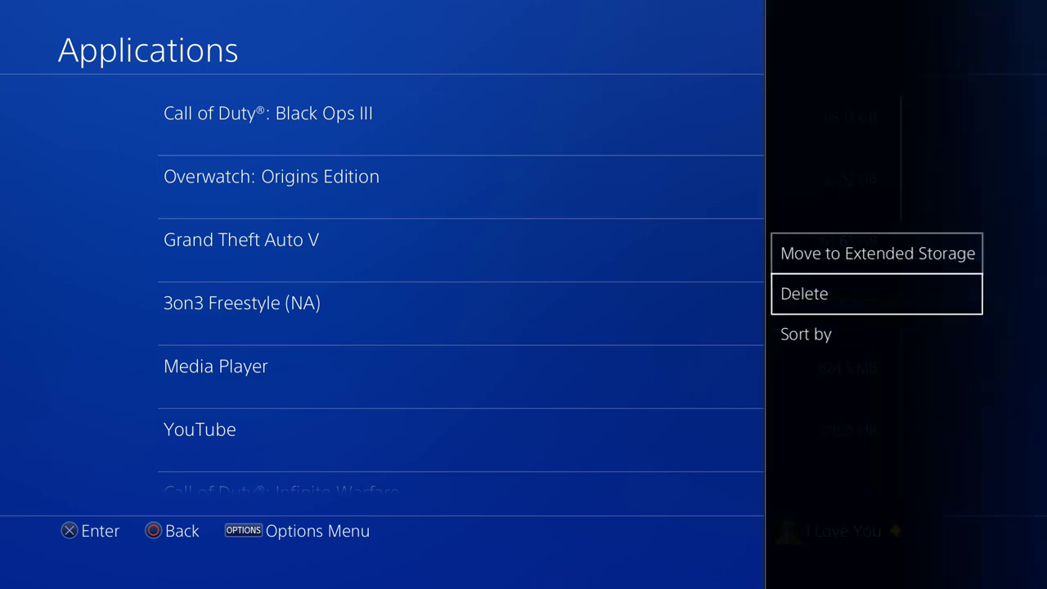
key(Down)
key(Escape)
key(Escape)
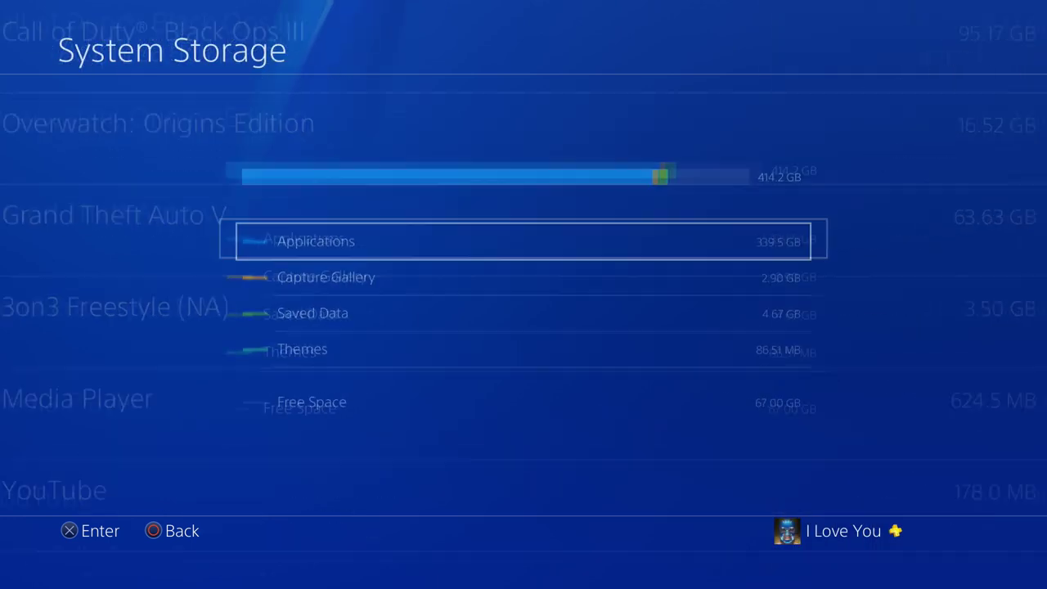
key(Escape)
key(Down)
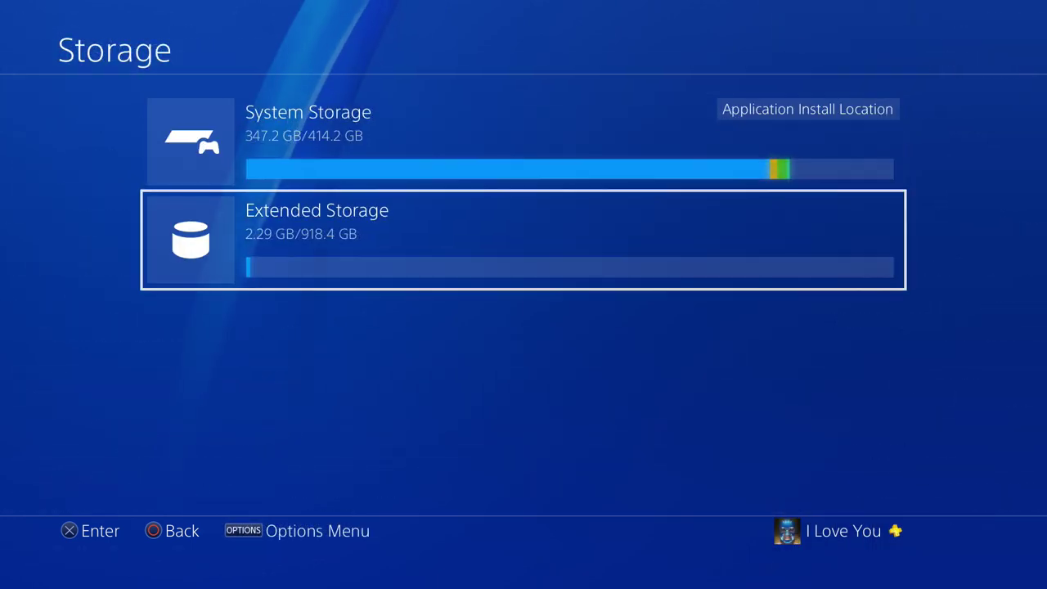